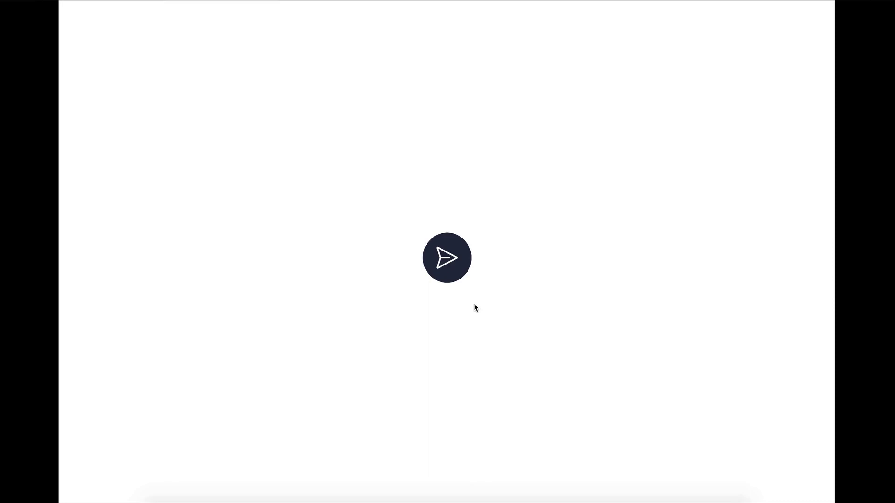
Play the send button's click animation twice in the prototype preview
left_click(453, 273)
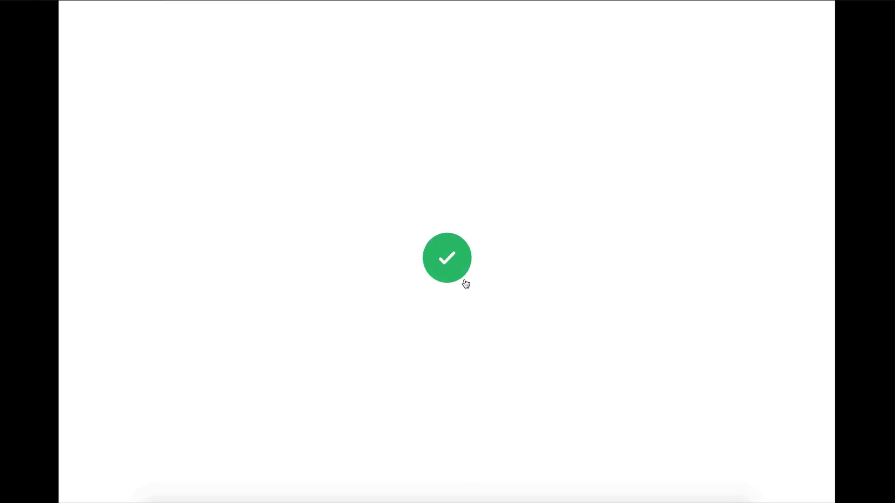
left_click(439, 250)
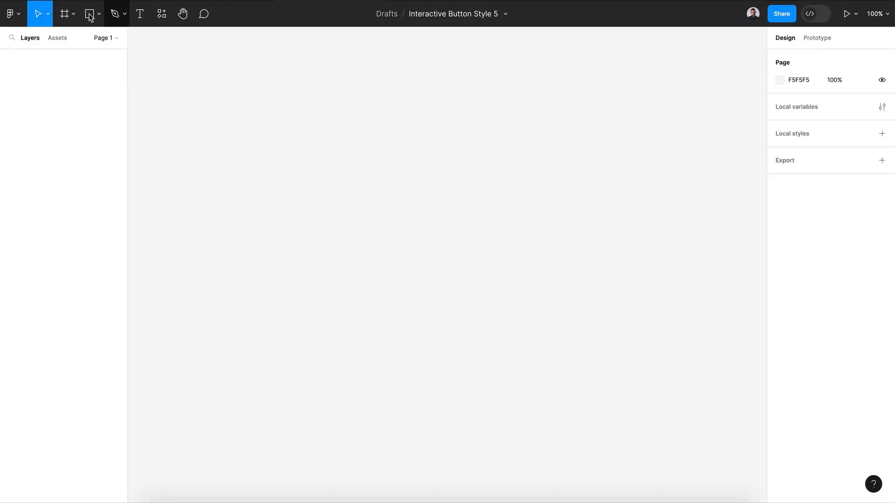
Draw a 124×124 circle with the Ellipse tool
left_click(99, 14)
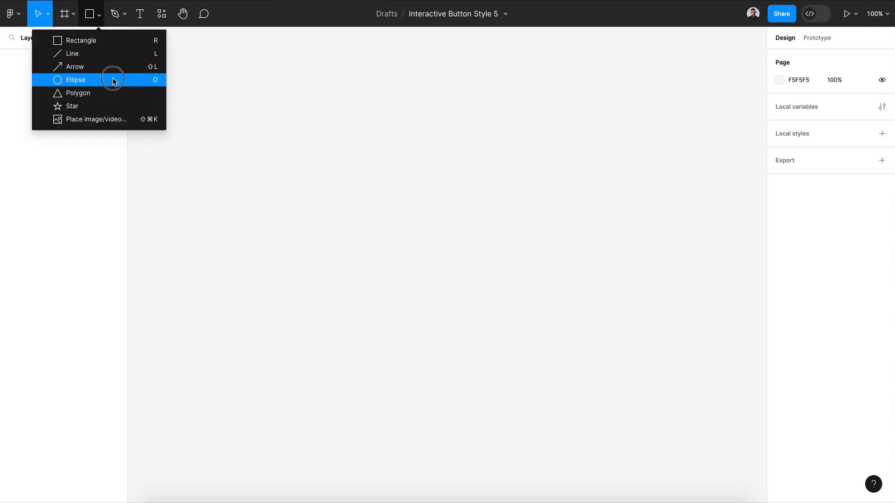
left_click(114, 80)
mouse_move(367, 176)
left_mouse_down()
mouse_move(453, 278)
mouse_move(425, 246)
left_mouse_up()
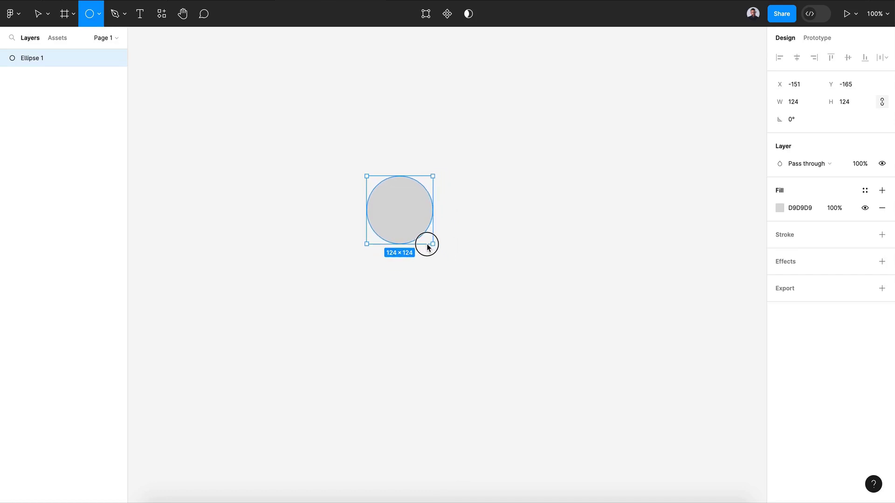
left_click_drag(426, 247, 426, 244)
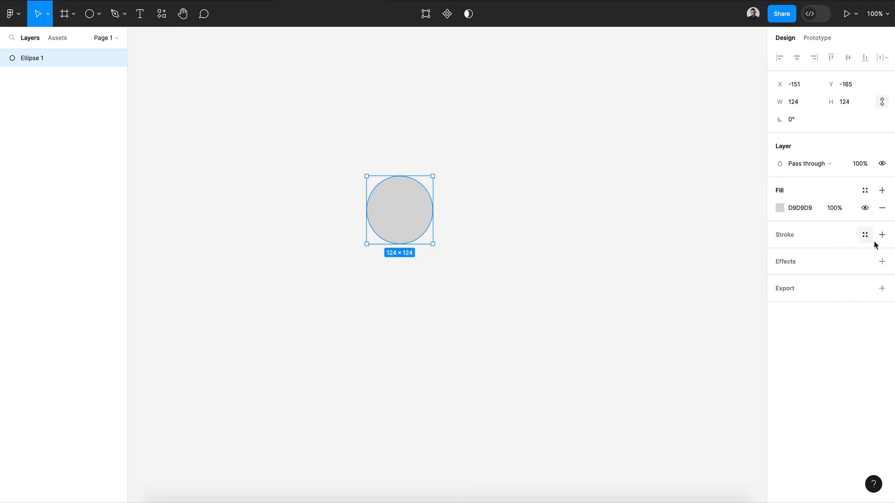
Set the circle's fill to dark grey 353535
left_click(780, 208)
left_click(685, 297)
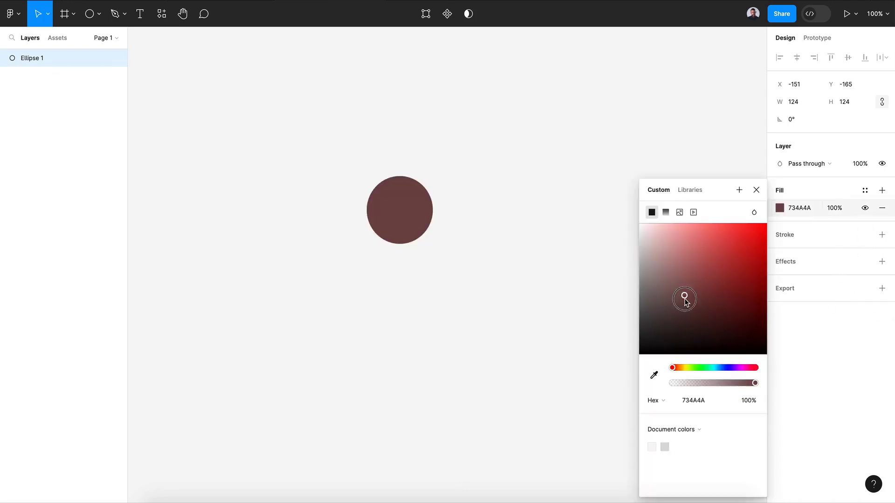
left_click_drag(684, 297, 630, 333)
left_click(405, 198)
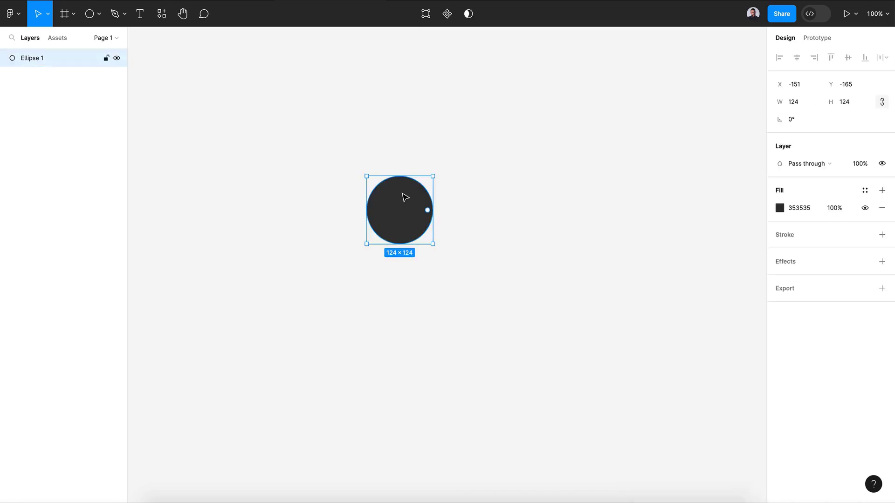
Insert a tabler:send icon from the Iconify plugin below the circle
left_click(161, 14)
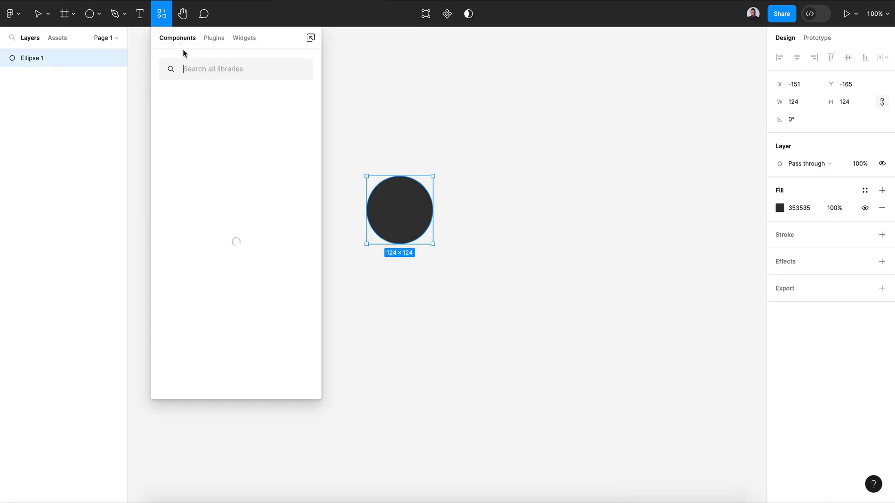
left_click(214, 39)
left_click(187, 222)
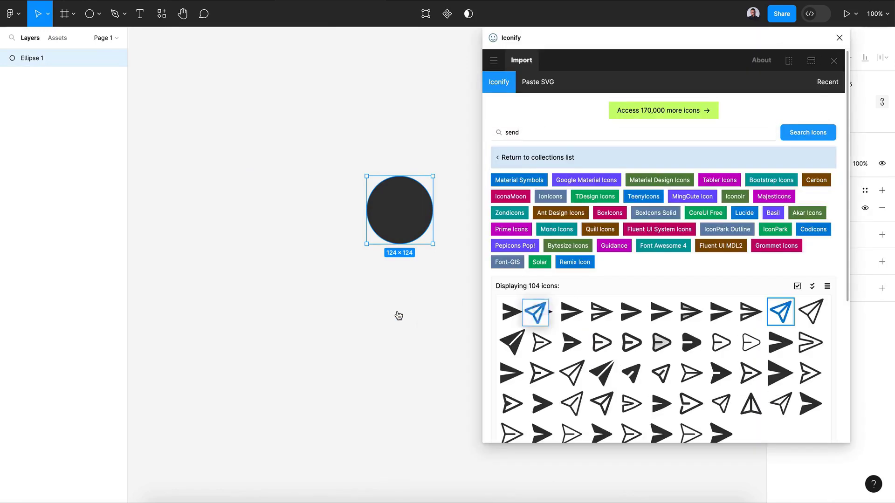
mouse_move(780, 312)
left_mouse_down()
mouse_move(579, 292)
mouse_move(392, 315)
left_mouse_up()
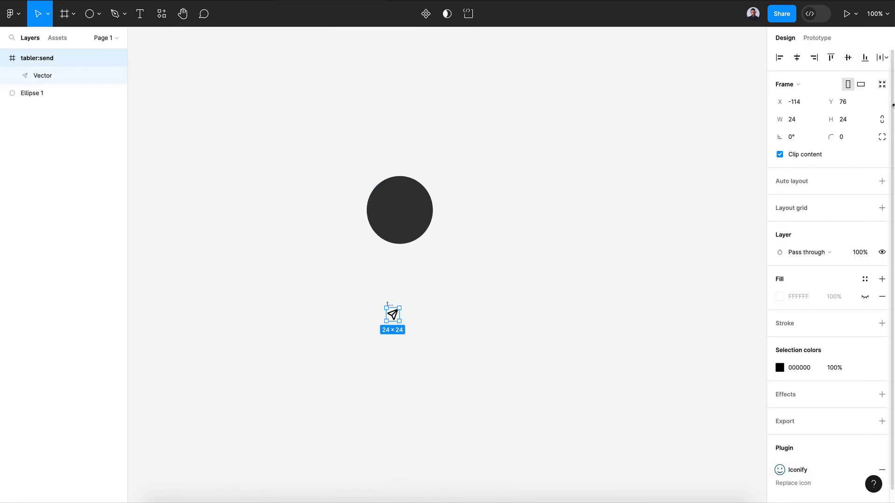
Resize the send icon to 64×64 and make it white
left_click(811, 123)
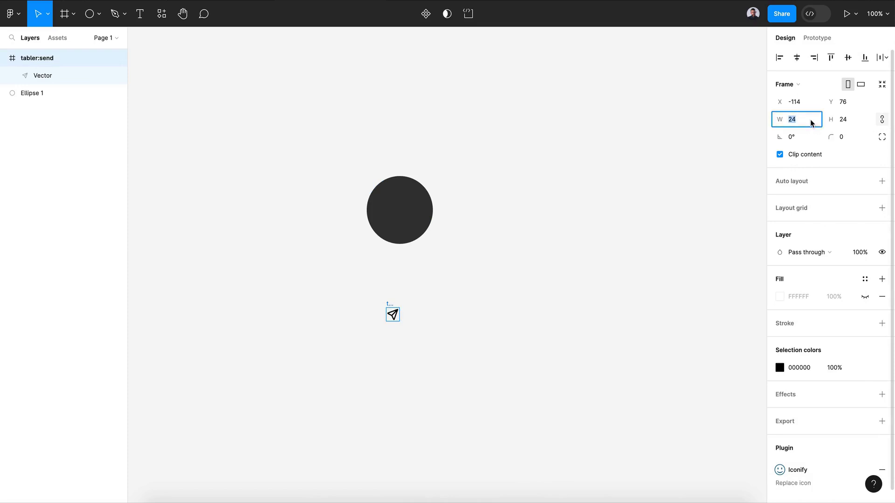
type("64")
key("Return")
left_click(780, 368)
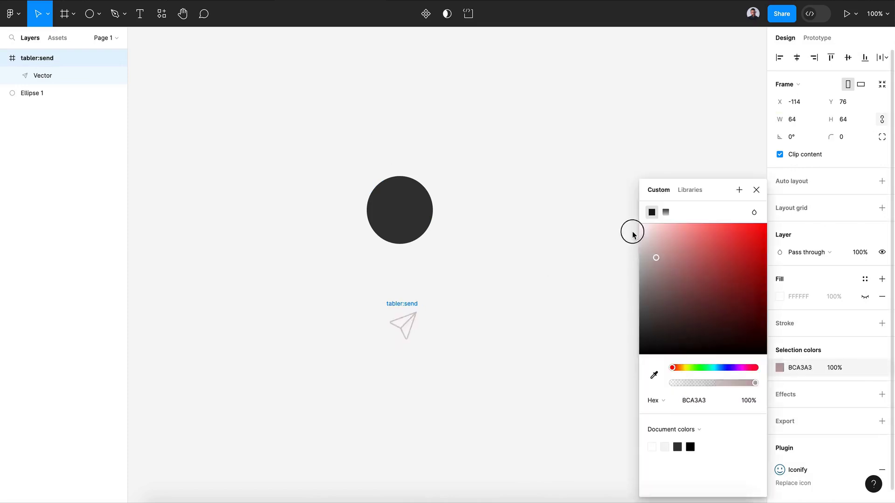
left_click_drag(631, 232, 608, 201)
key("Escape")
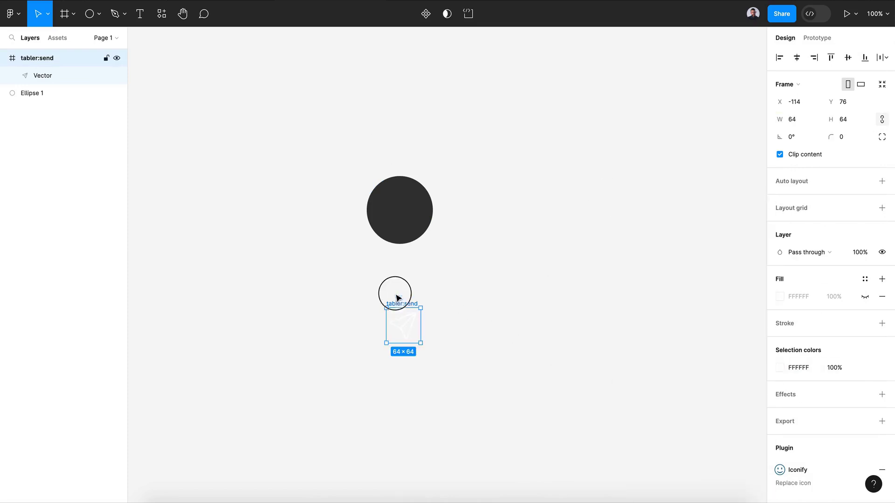
Move the send icon onto the circle and set its stroke to 4
left_click_drag(393, 291, 401, 217)
scroll(805, 352, "down", 1)
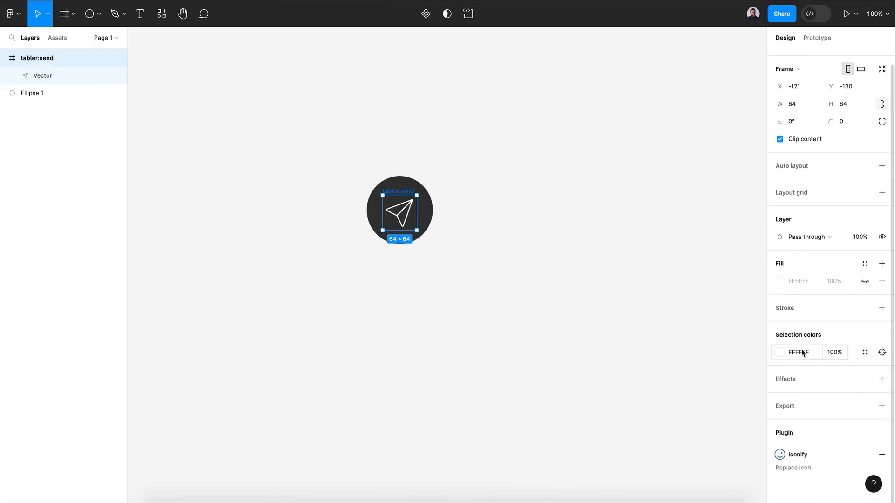
left_click(400, 212)
left_click_drag(838, 330, 838, 329)
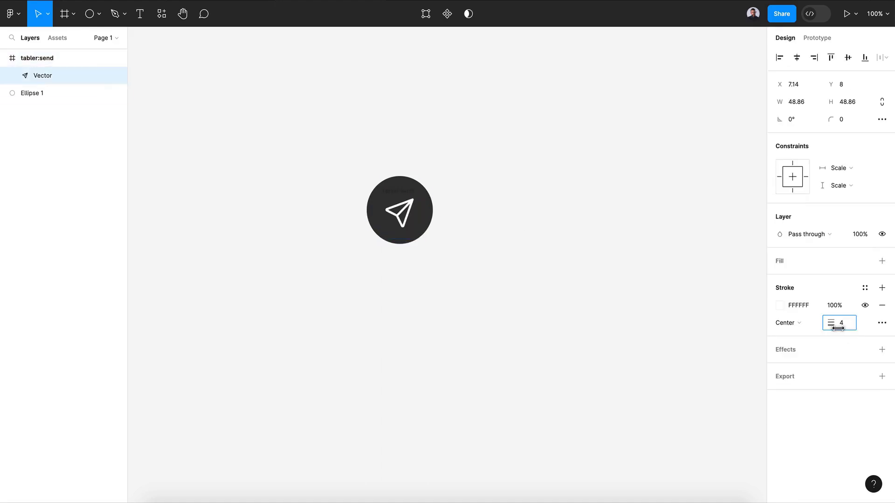
Select the circle and send icon together and wrap them in auto-layout Frame 1
left_click(606, 335)
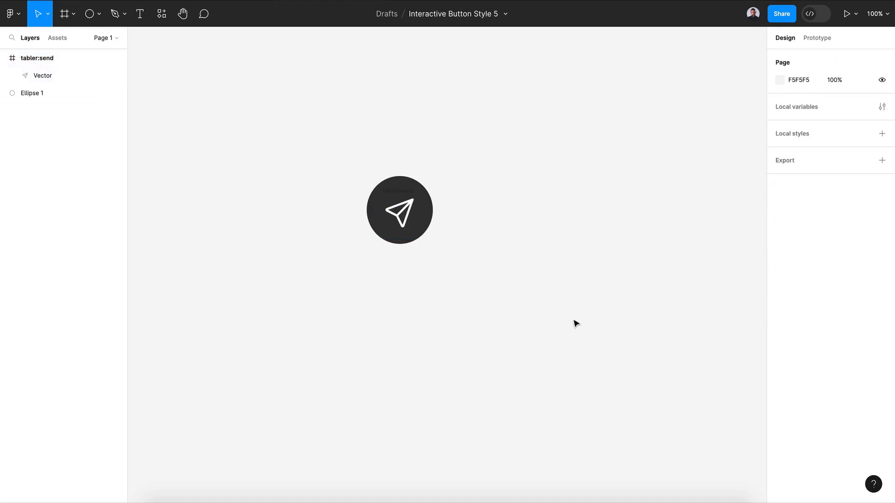
left_click(298, 127)
left_click_drag(298, 127, 471, 303)
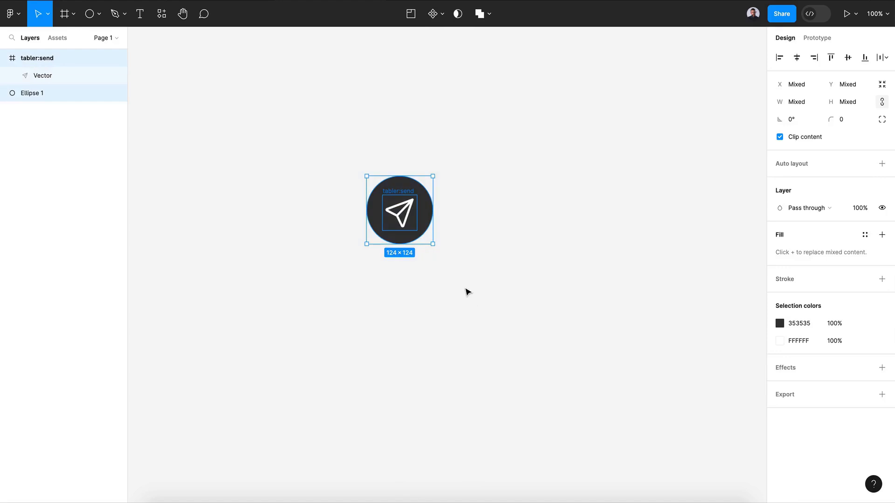
left_click(882, 163)
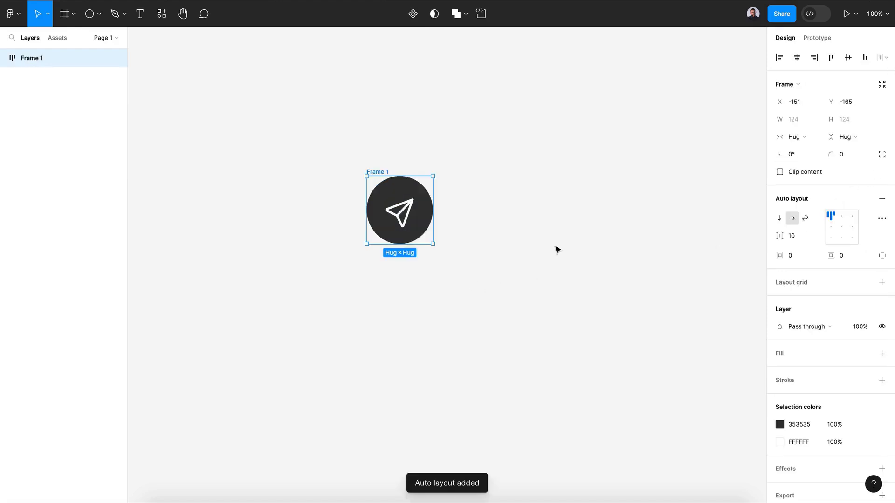
left_click(404, 217)
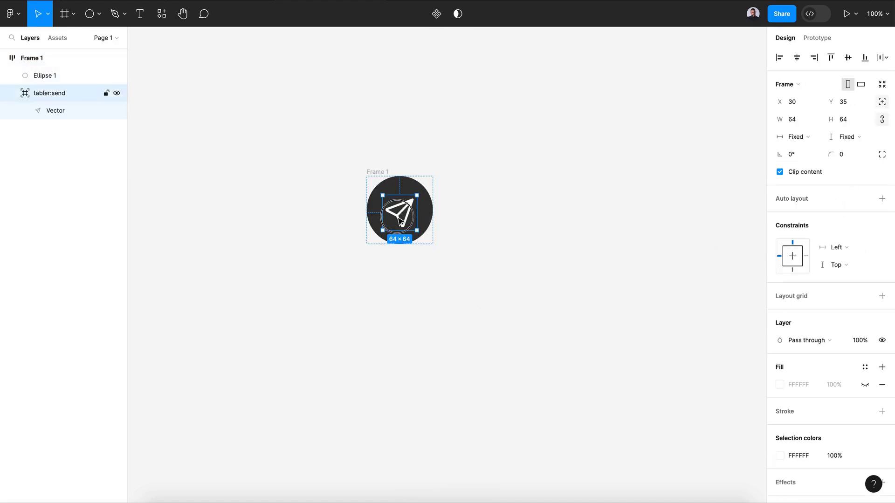
left_click(182, 96)
left_click(162, 14)
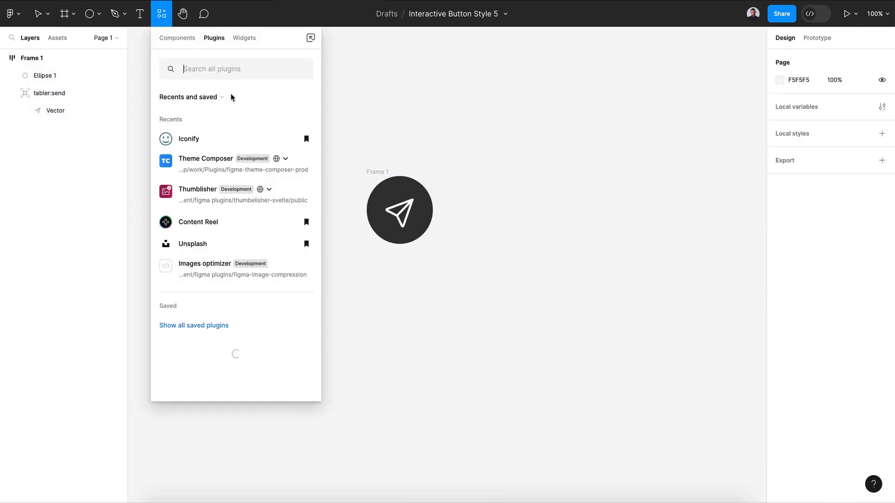
Search Iconify for 'check', place ic:round-check below the button, and set its width to 64
left_click(187, 138)
double_click(538, 133)
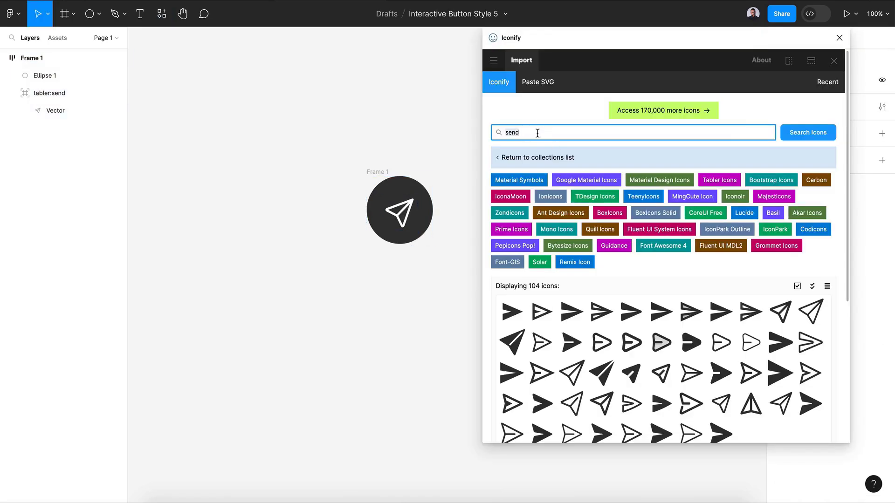
type("check")
key("Return")
left_click_drag(603, 376, 363, 350)
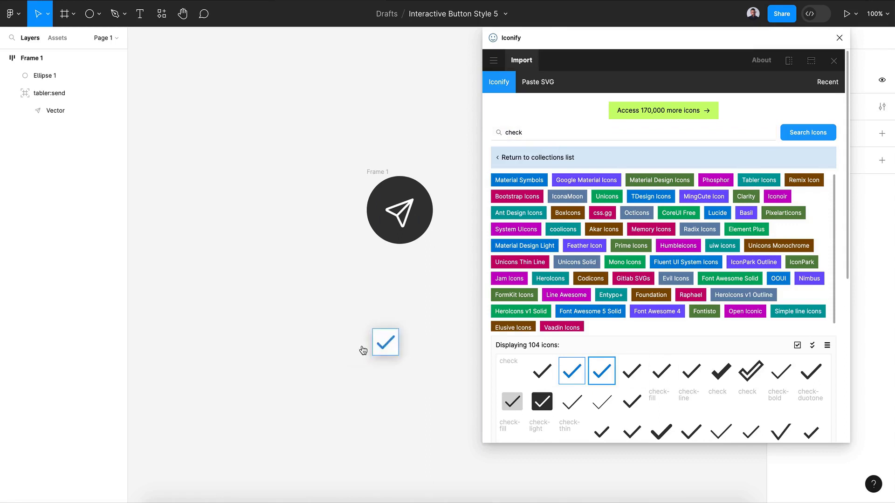
left_click(834, 61)
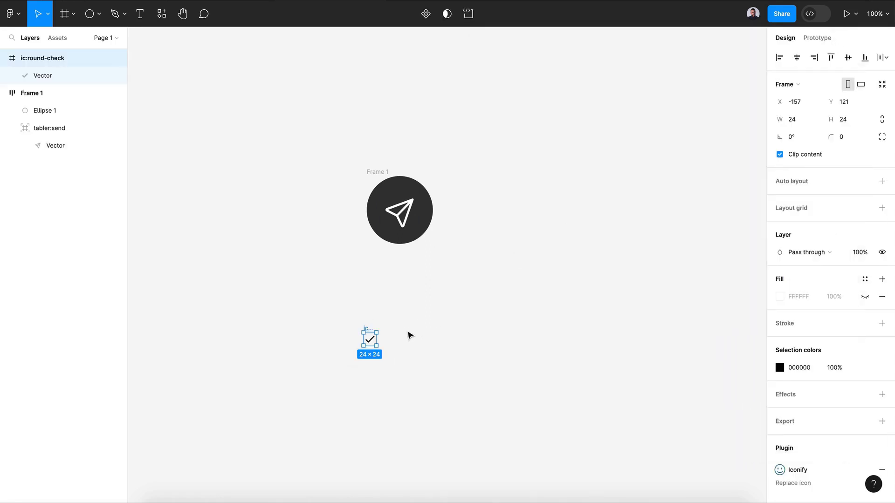
left_click(804, 122)
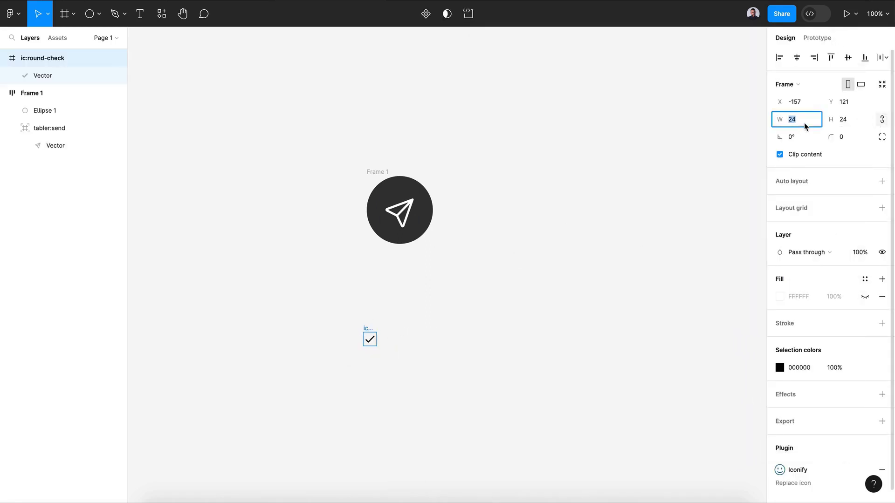
type("64")
key("Return")
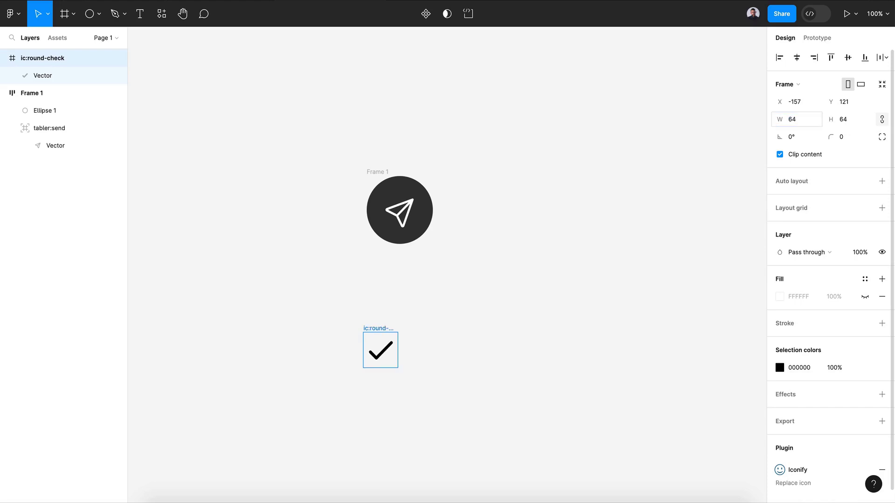
Move the check icon into Frame 1, ignoring auto layout, centred on the circle
left_click(499, 311)
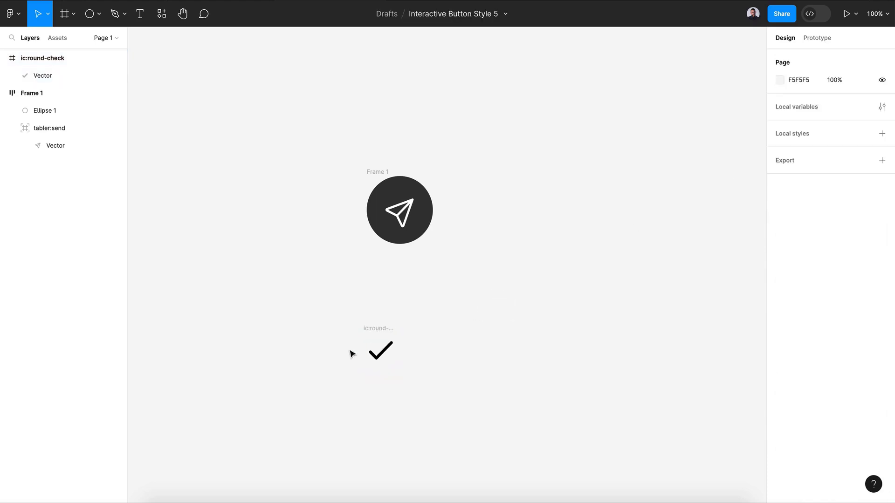
left_click_drag(378, 350, 396, 222)
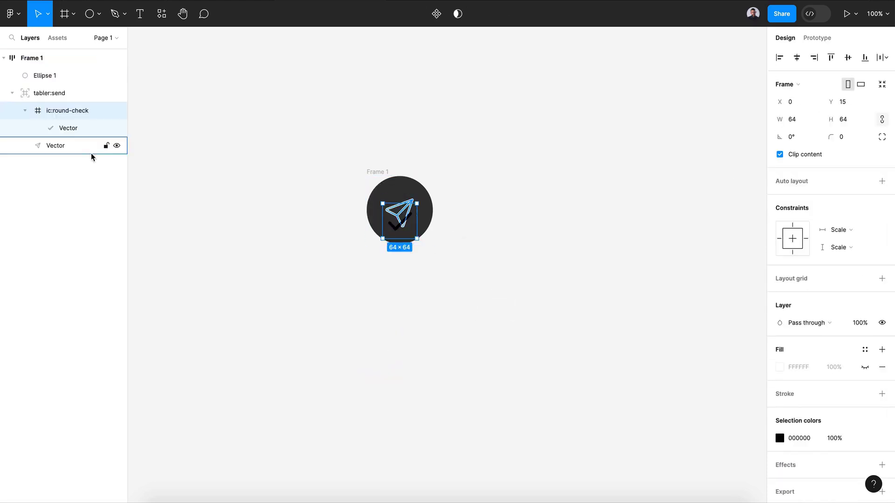
left_click_drag(28, 112, 44, 75)
left_click(43, 96)
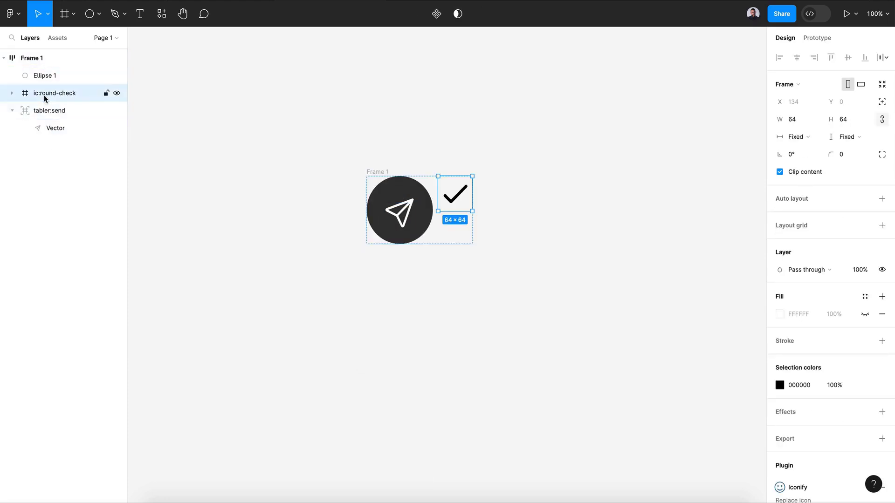
left_click(883, 102)
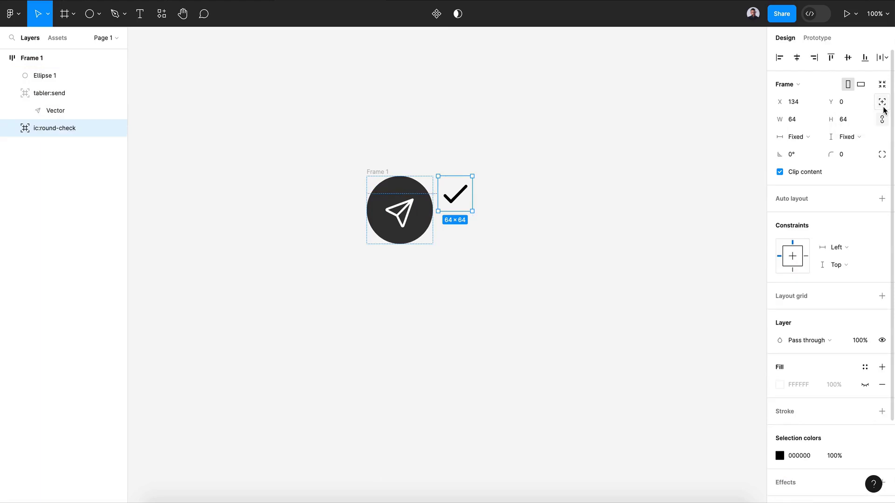
left_click(797, 58)
left_click(848, 58)
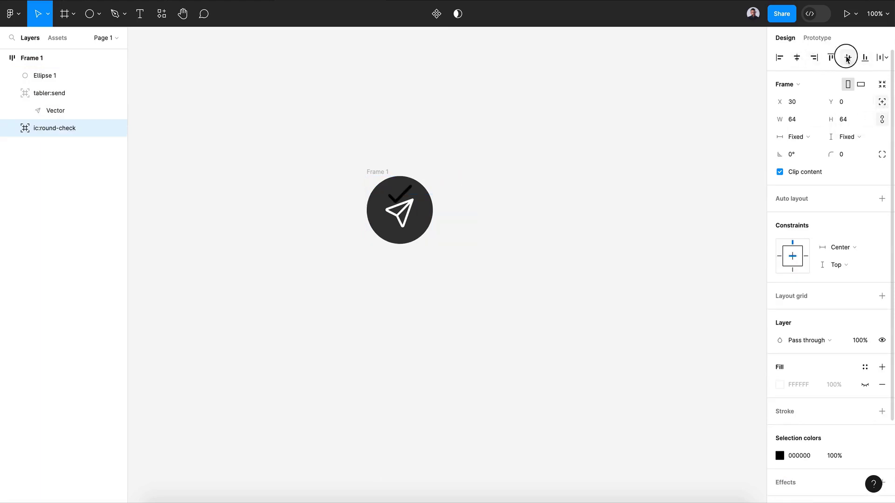
Nudge the check icon up out of the circle with Shift+Up and select Frame 1
left_click(779, 455)
left_click_drag(701, 293, 612, 205)
key("Escape")
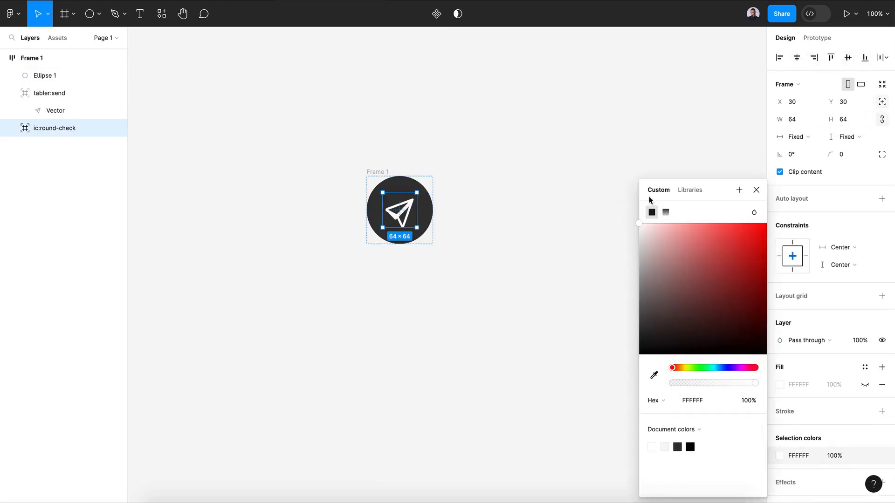
left_click(756, 190)
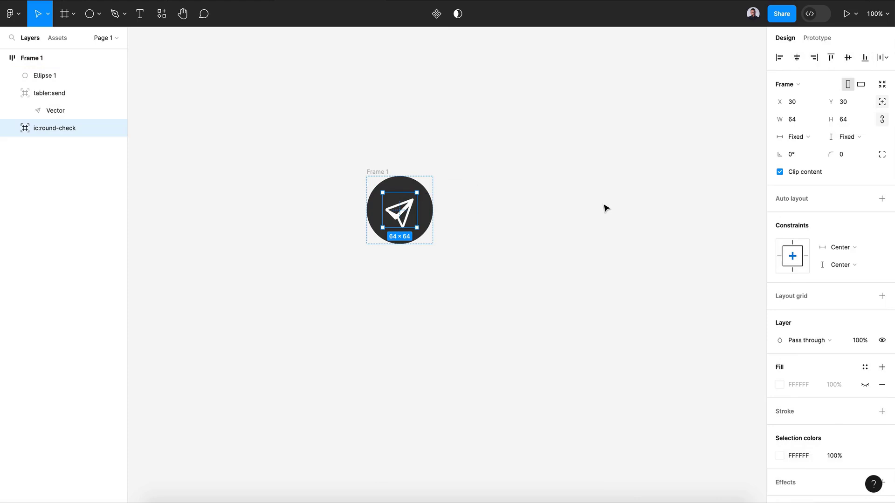
key("shift+Up")
key("shift+Up")
key("shift+Up")
left_click(375, 172)
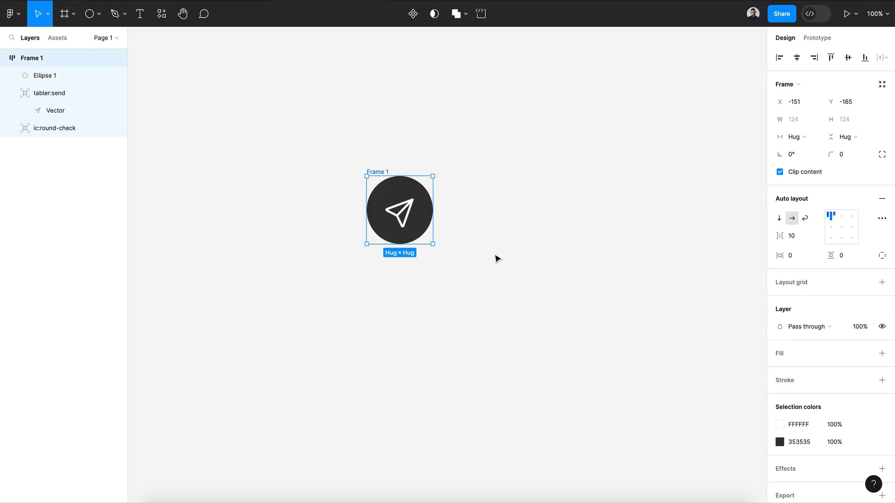
Turn Frame 1 into a component named Button
left_click(412, 14)
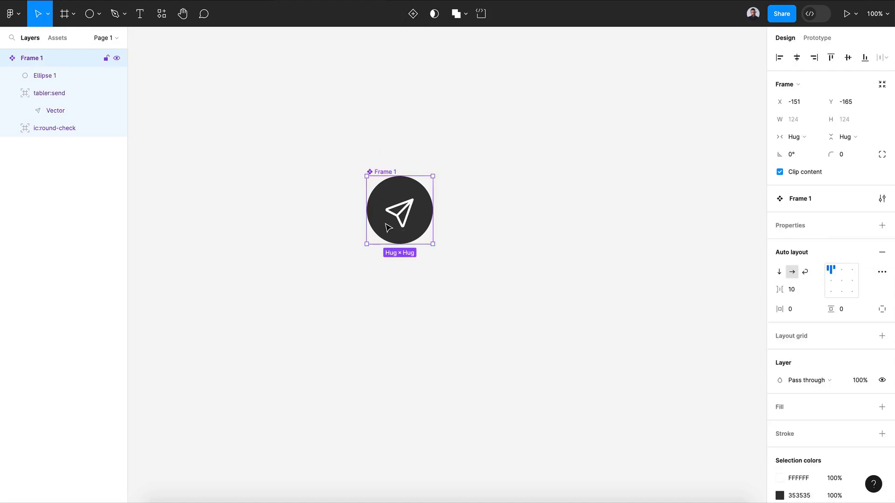
key("ctrl+r")
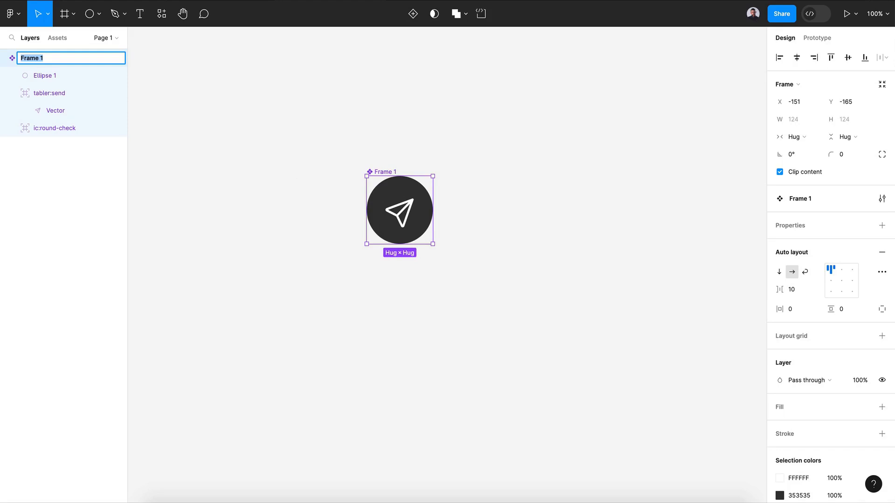
type("Button")
key("Return")
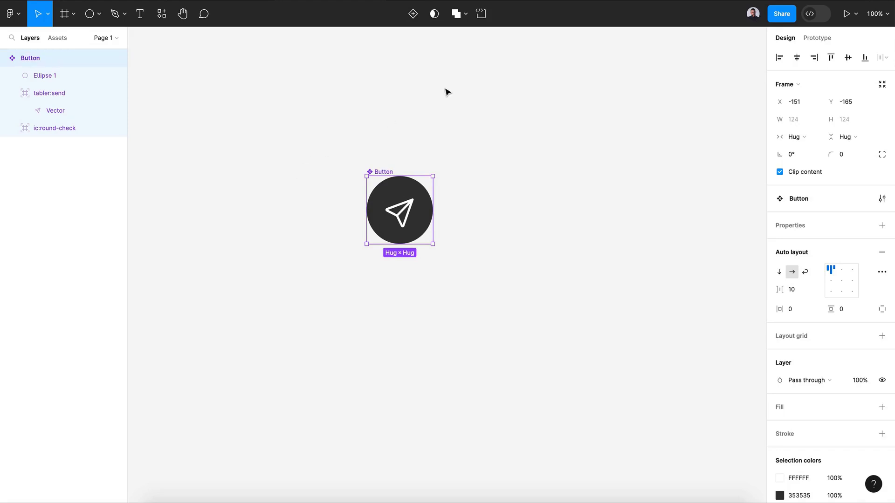
Add a second variant and drag its send icon out of the circle
left_click(413, 14)
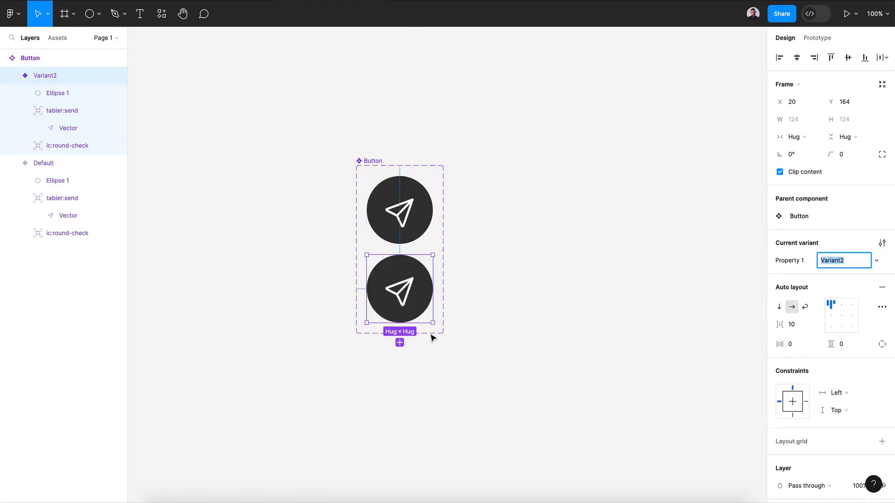
left_click(405, 298)
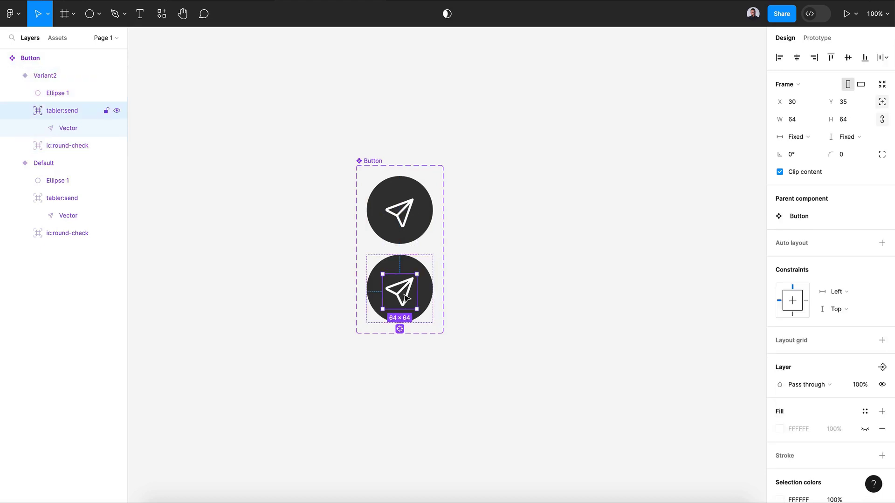
left_click_drag(401, 297, 431, 269)
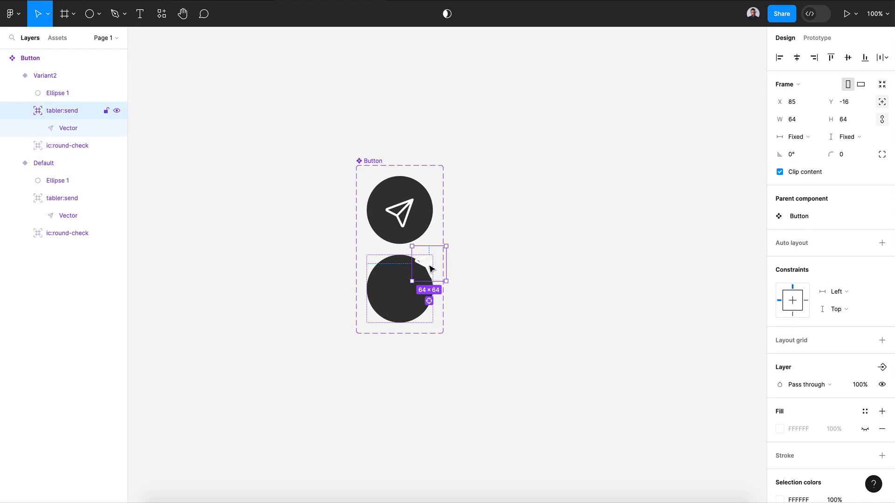
left_click_drag(425, 279, 457, 279)
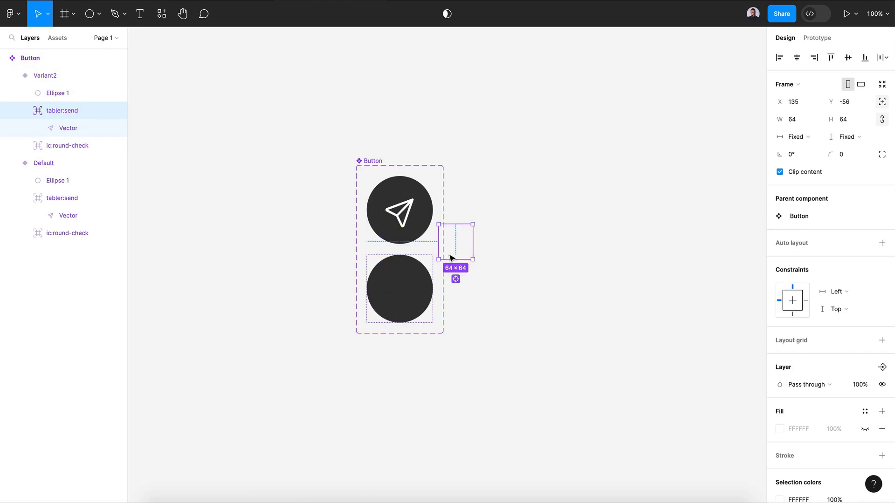
left_click_drag(454, 256, 453, 257)
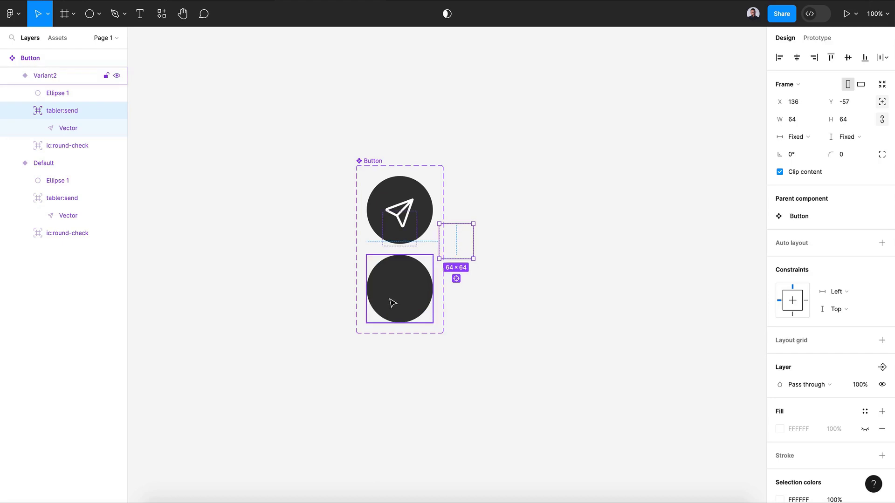
Try setting the second variant's width to 10, then undo the size change
left_click(392, 304)
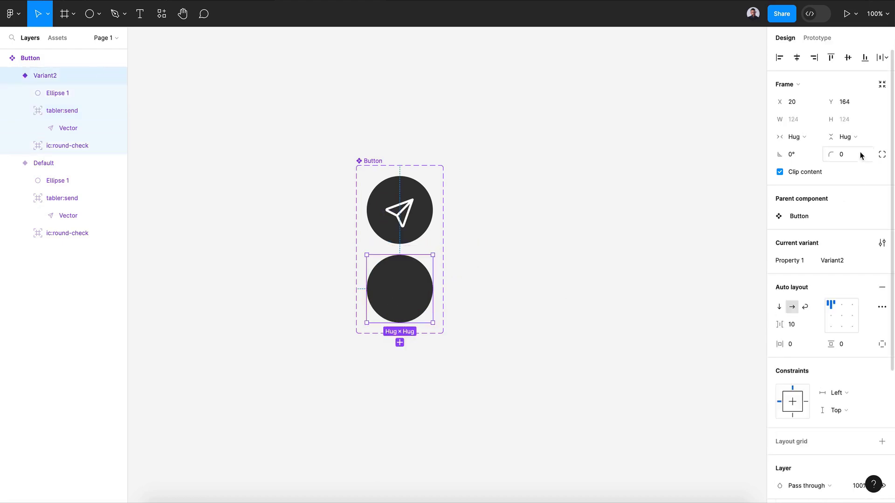
left_click(791, 122)
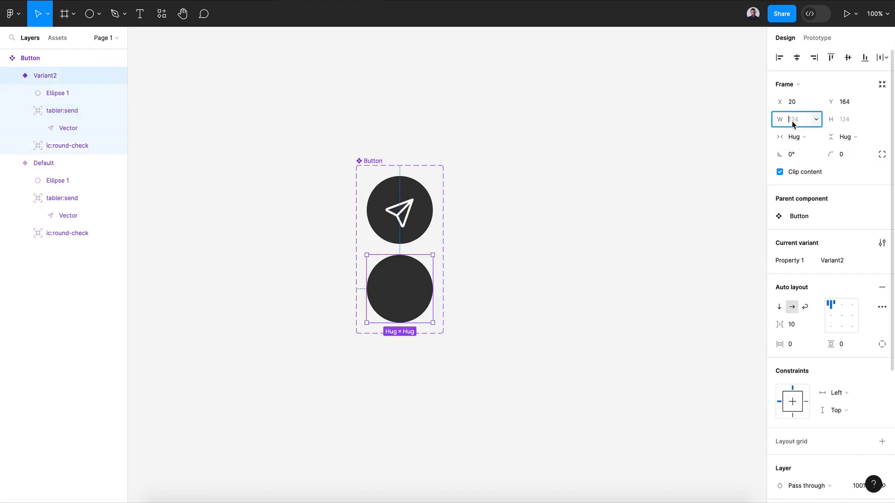
type("10")
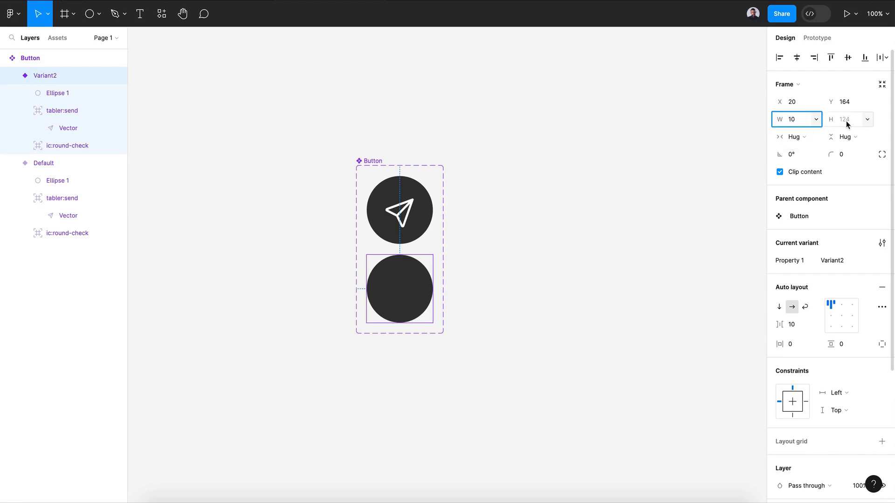
left_click(846, 120)
type("10")
key("Return")
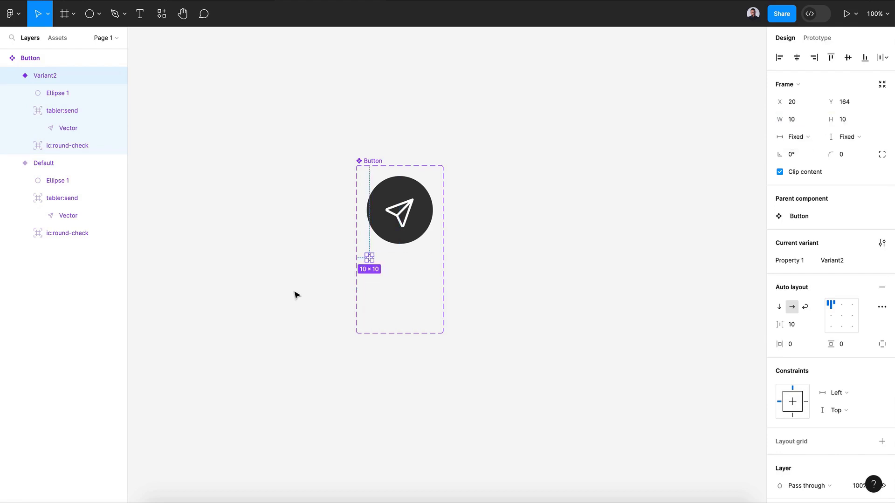
key("ctrl+z")
key("ctrl+z")
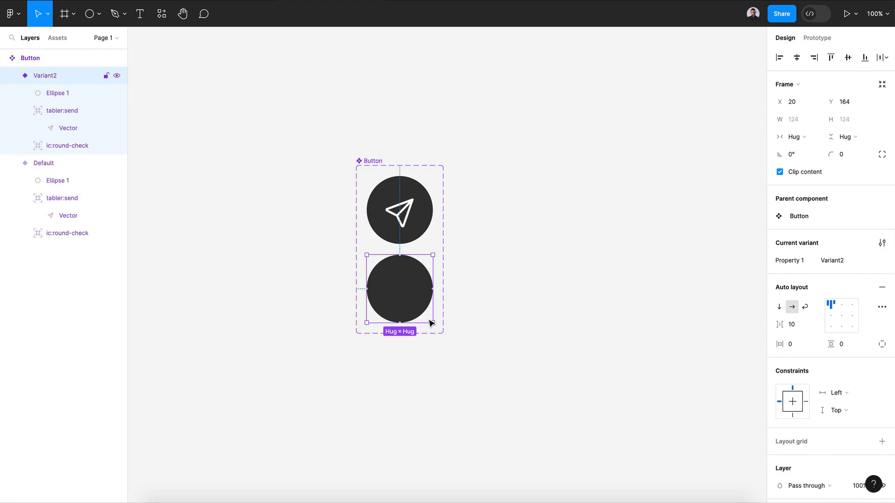
Scale the circle with K to a 20×20 dot and centre it in the frame
key("k")
left_click_drag(432, 322, 376, 262)
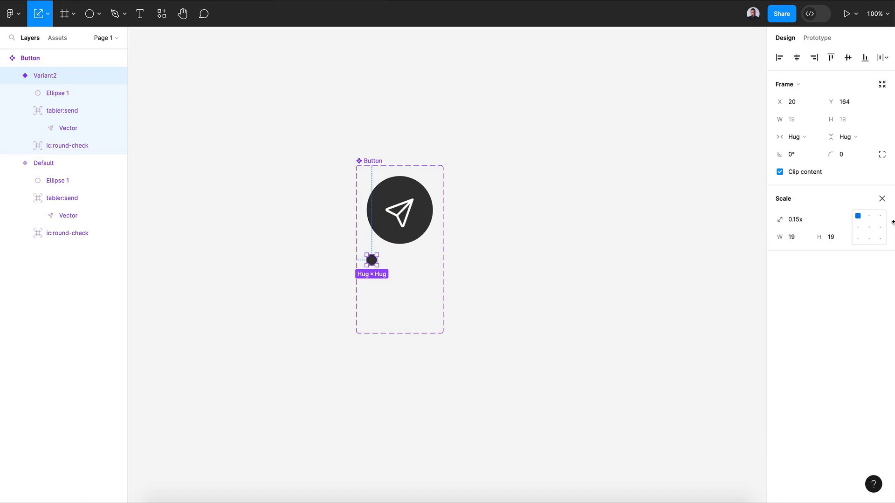
left_click(802, 239)
type("20")
key("Return")
left_click(796, 60)
key("shift+Down")
key("shift+Down")
key("shift+Down")
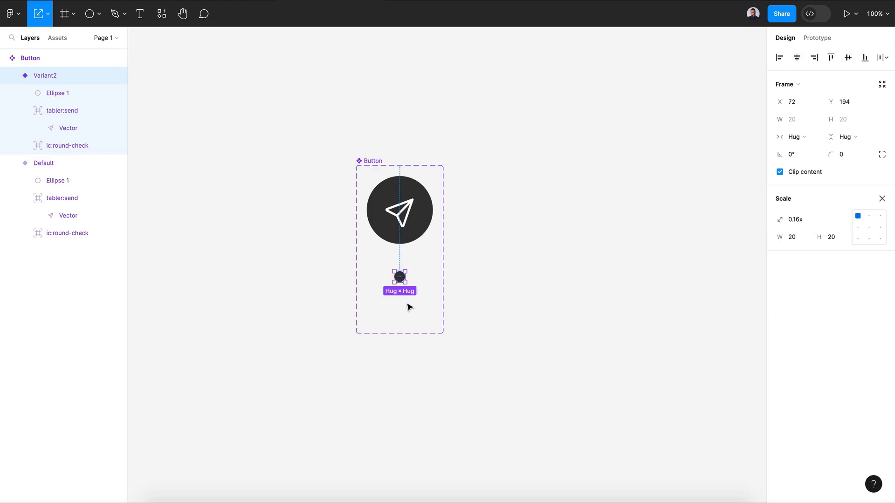
left_click(409, 289)
key("v")
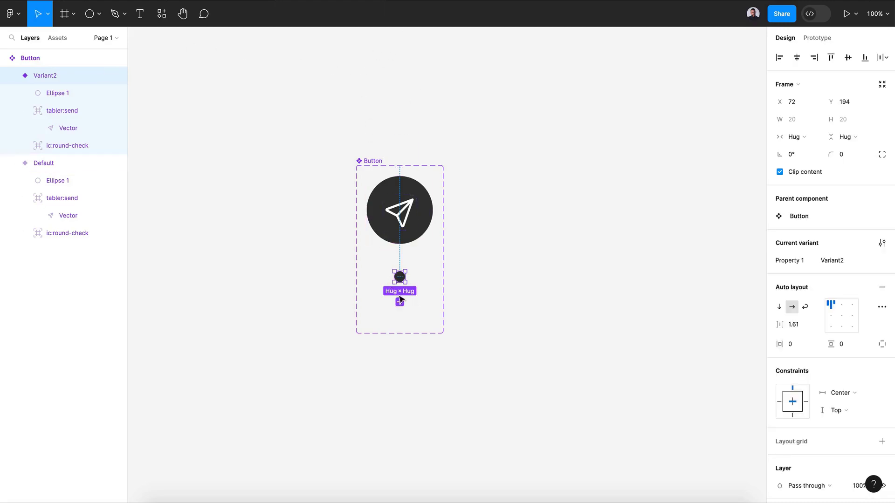
Add Variant3 and scale its dot back up to the full 124 circle with K
left_click(400, 303)
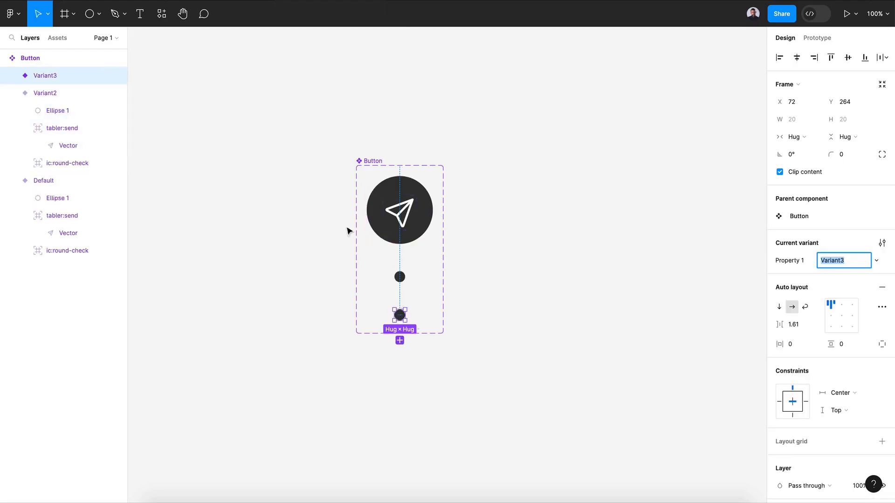
key("Escape")
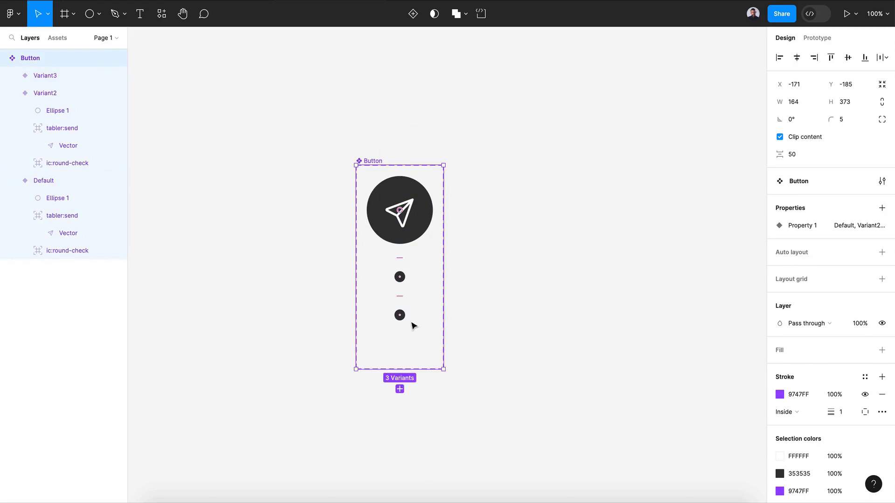
left_click(399, 315)
key("k")
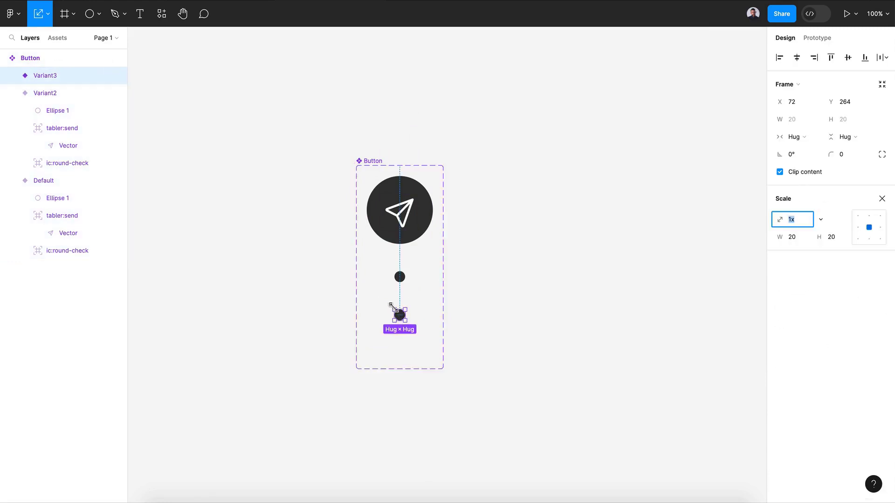
left_click_drag(400, 322, 405, 379)
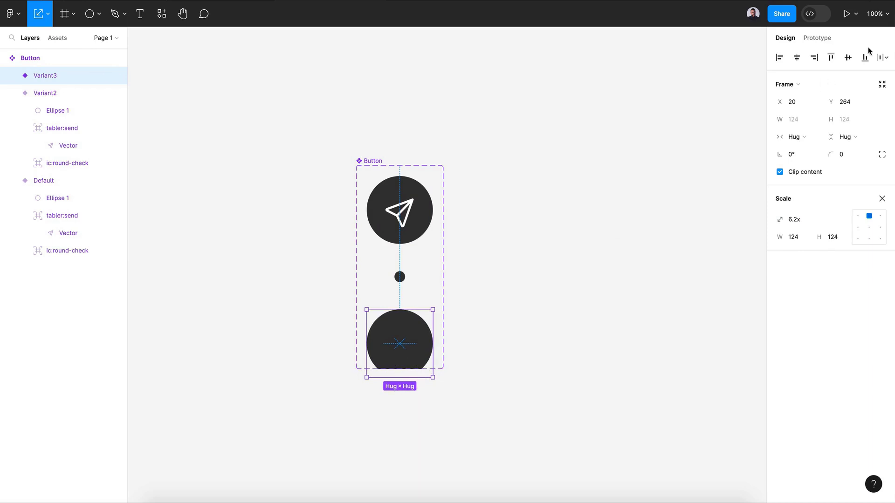
left_click(798, 119)
type("1")
key("Return")
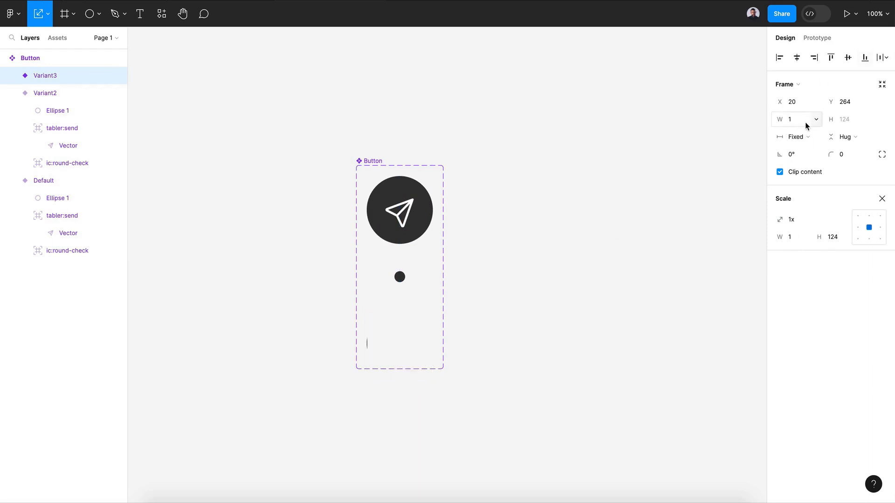
key("ctrl+z")
key("v")
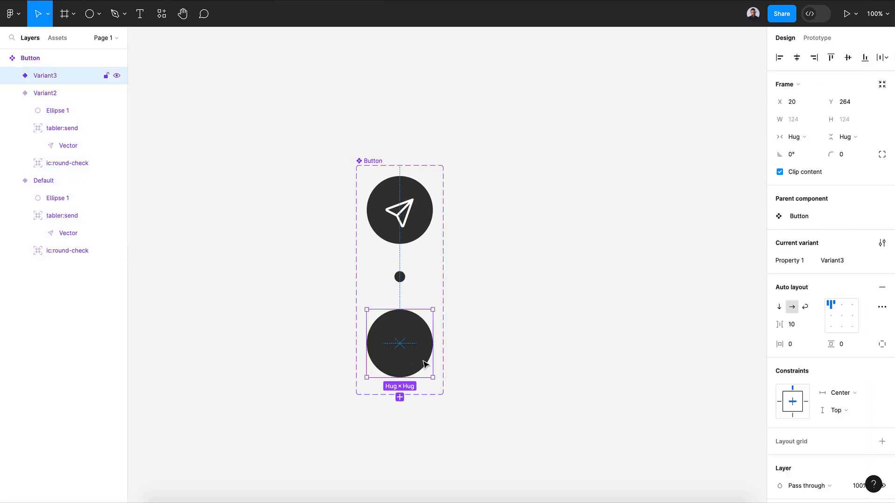
Move Variant3's check icon down into the circle with Shift+Down
left_click(12, 76)
left_click(51, 93)
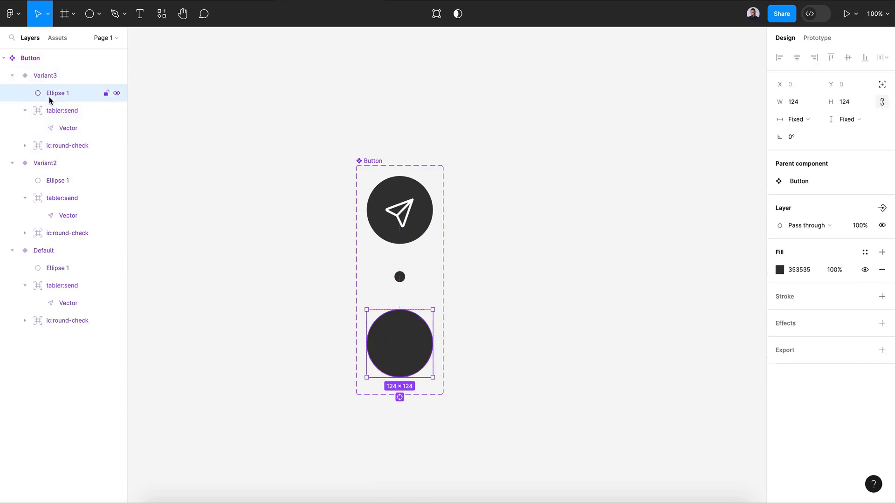
left_click(56, 145)
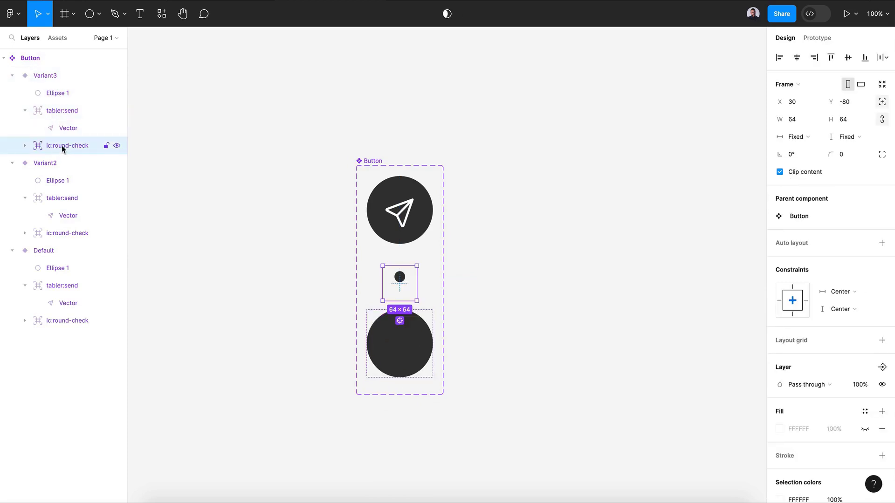
key("shift+Down")
key("shift+Down")
key("shift+Down")
key("shift+Down")
key("shift+Down")
key("shift+Down")
key("shift+Down")
key("shift+Down")
key("shift+Down")
key("shift+Down")
key("shift+Down")
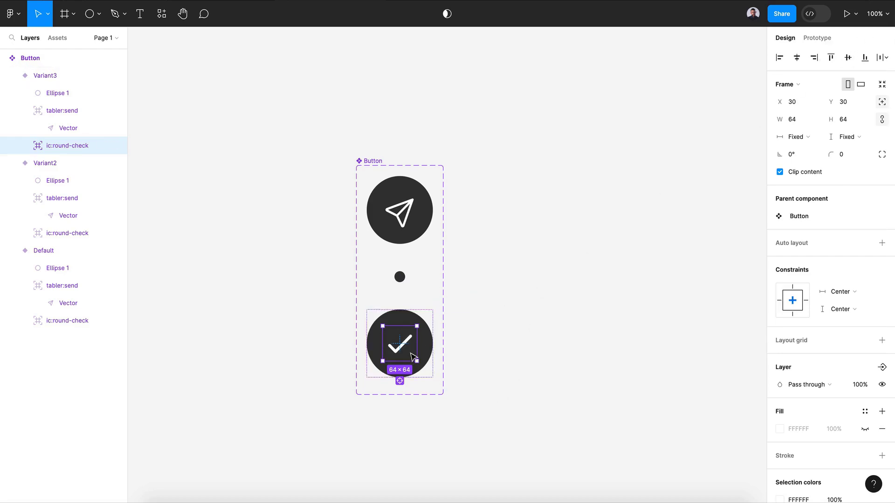
Recolour Variant3's circle from 353535 to green 1FE8B7
left_click(433, 360)
scroll(806, 401, "down", 5)
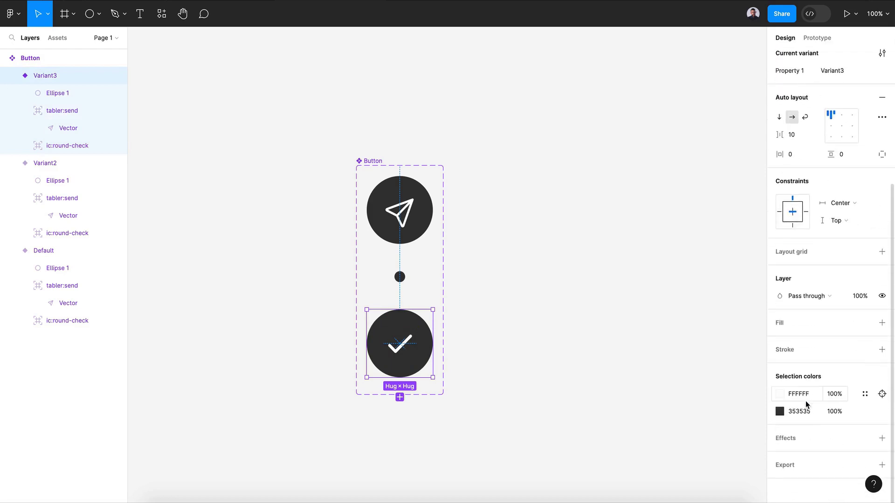
left_click(779, 412)
mouse_move(700, 367)
left_mouse_down()
mouse_move(712, 368)
mouse_move(755, 240)
left_mouse_up()
left_click(756, 190)
In prototype mode, link the Default variant's click to the Variant2 dot
left_click(592, 260)
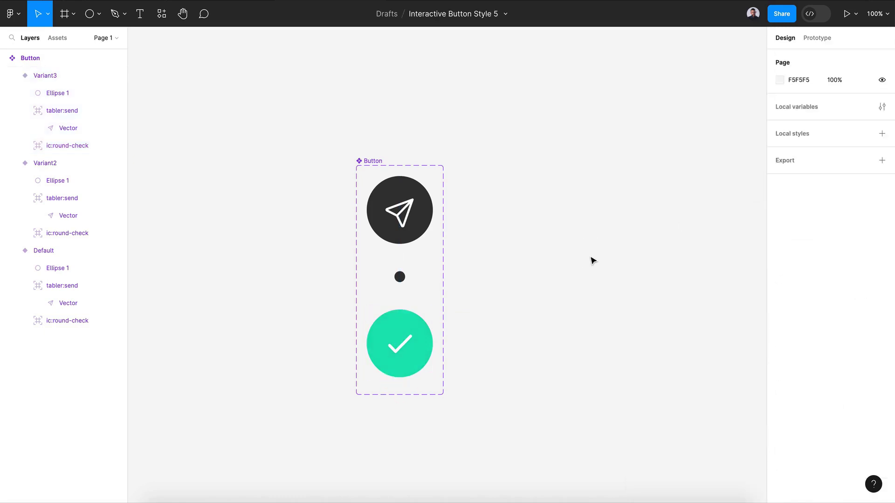
left_click(810, 41)
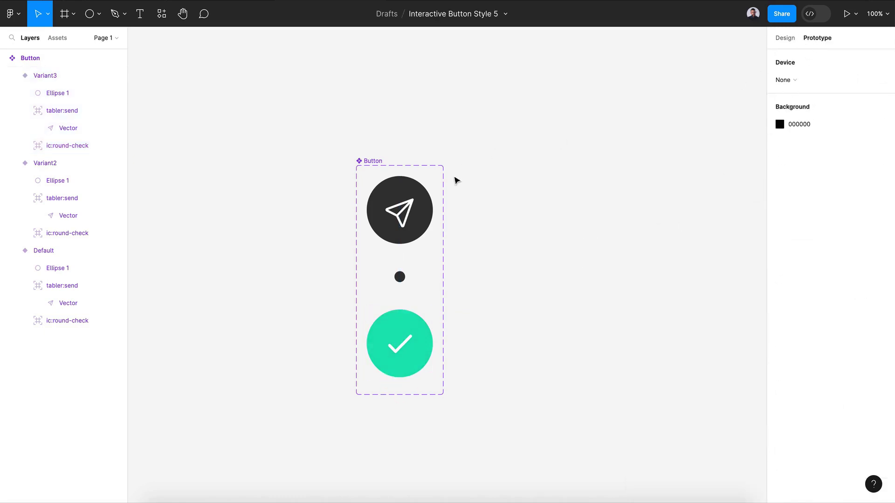
left_click(422, 219)
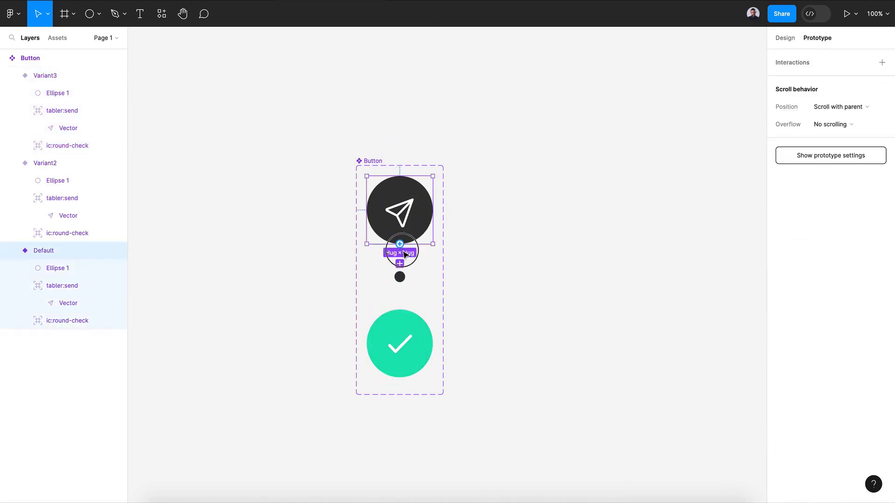
left_click_drag(400, 244, 404, 278)
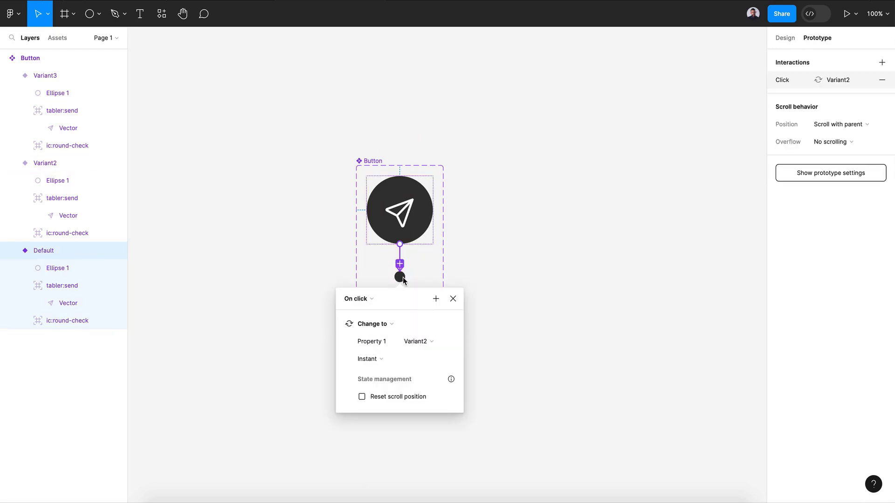
Set that transition to Smart animate at 200ms, then connect Variant2 to Variant3
mouse_move(378, 342)
left_click(379, 357)
left_click(387, 382)
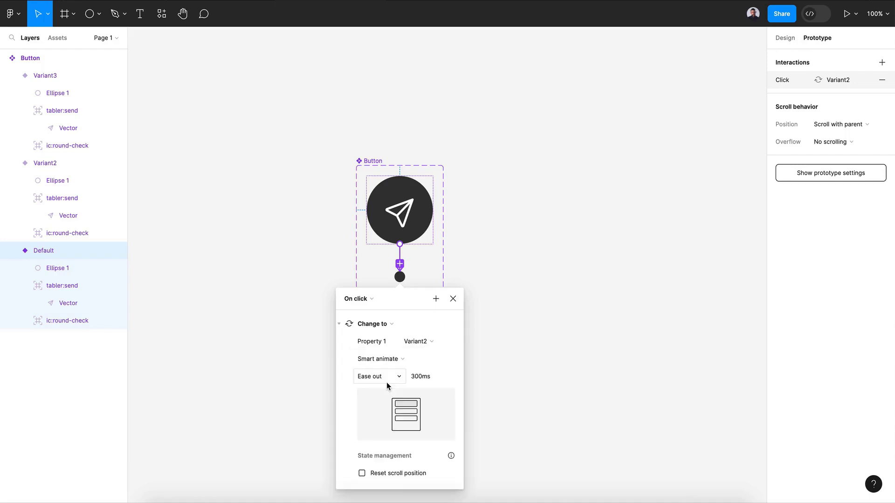
left_click(410, 379)
type("2")
key("Return")
left_click(403, 474)
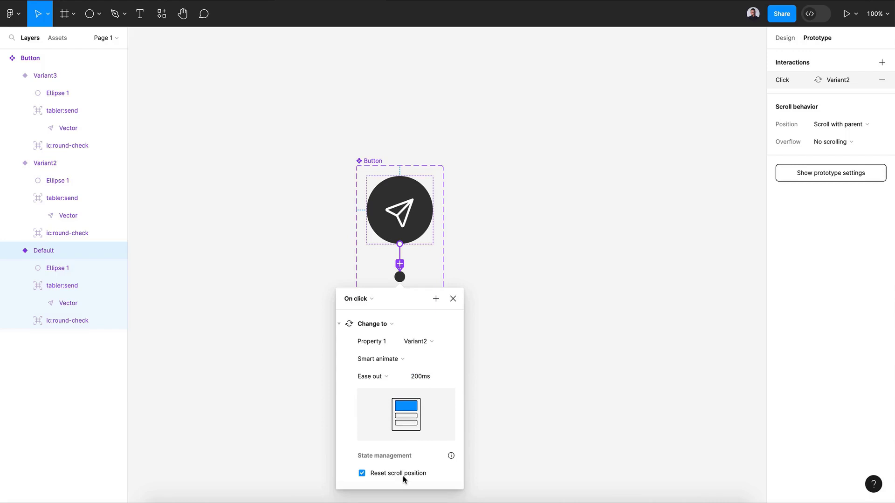
left_click(400, 277)
left_click_drag(402, 318, 399, 320)
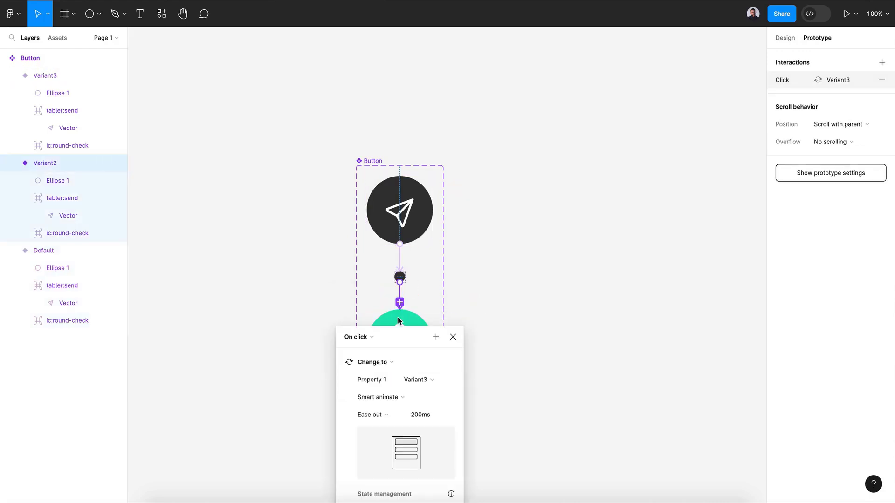
Try an After delay trigger on Variant2 and remove a duplicate click interaction
left_click(356, 337)
left_click(359, 468)
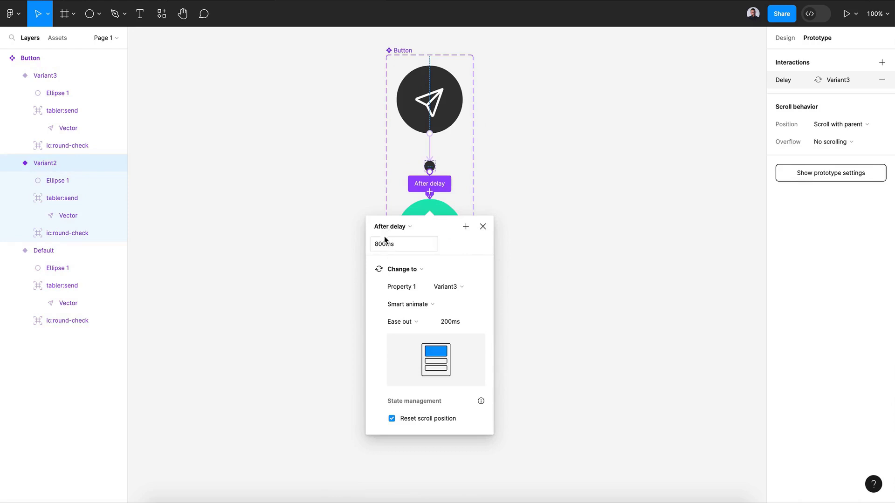
left_click(384, 243)
type("1")
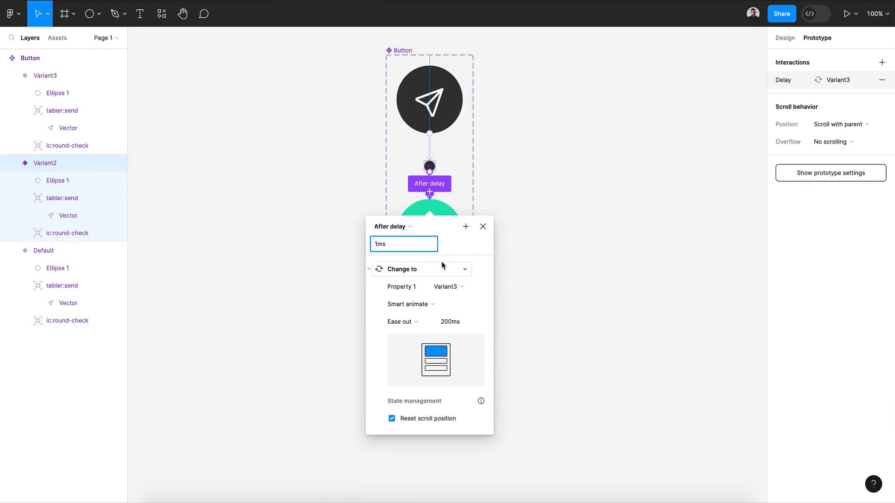
left_click(387, 227)
left_click(390, 364)
left_click(438, 172)
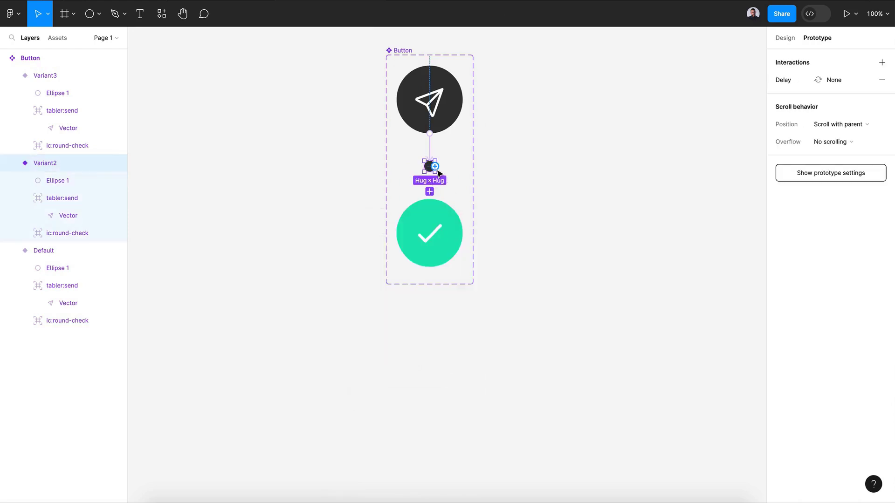
left_click_drag(429, 172, 430, 99)
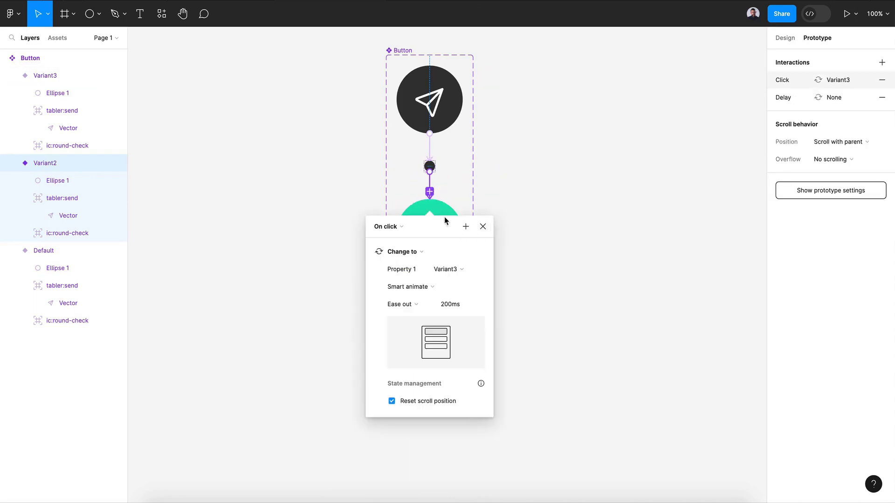
left_click(875, 120)
left_click(882, 80)
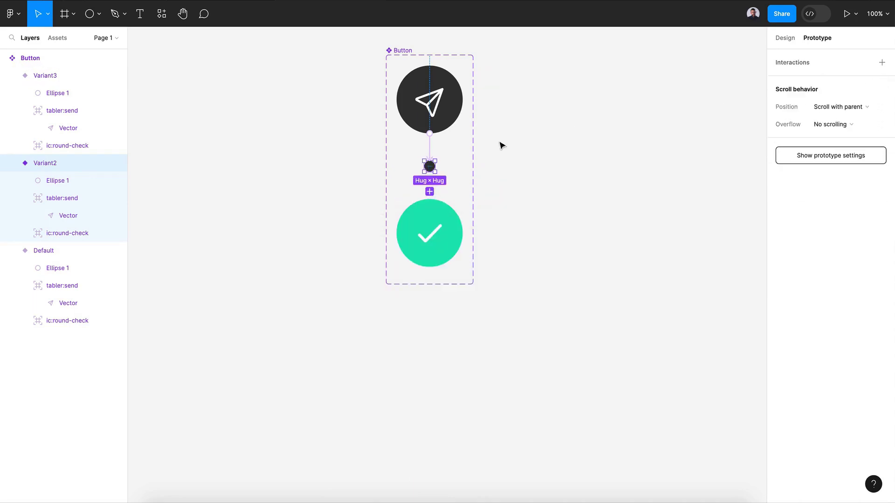
left_click(501, 184)
left_click(433, 182)
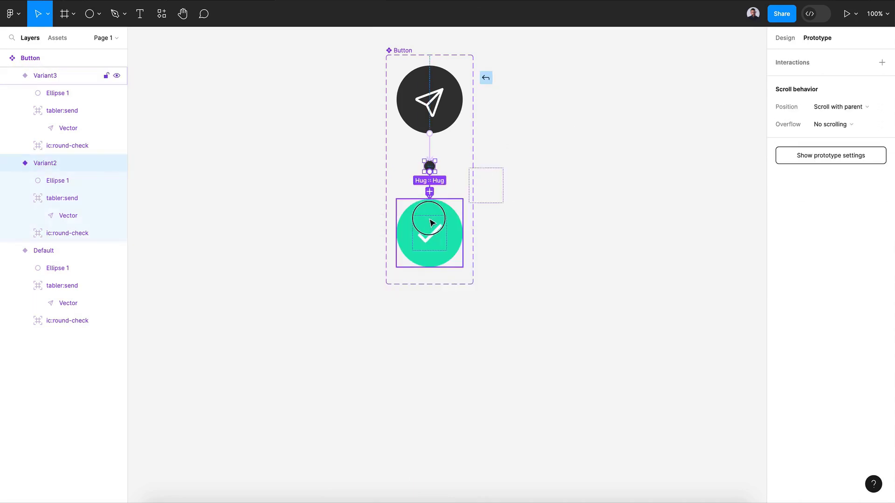
Link Variant2 to Variant3 After delay 1ms with Gentle easing
left_click_drag(429, 172, 429, 224)
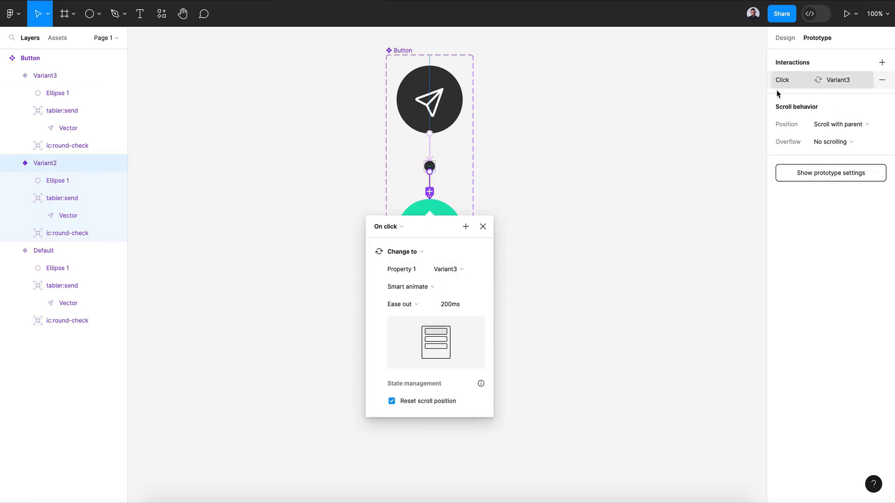
left_click(400, 227)
left_click(413, 362)
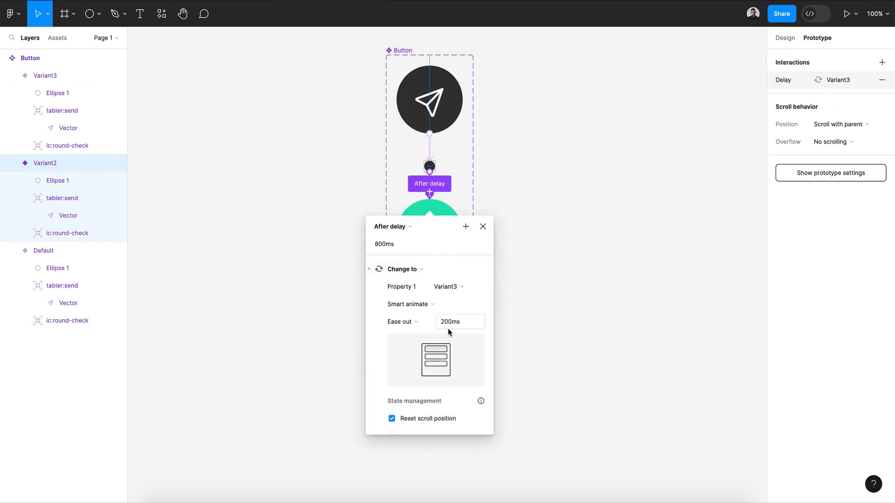
left_click(380, 244)
type("1")
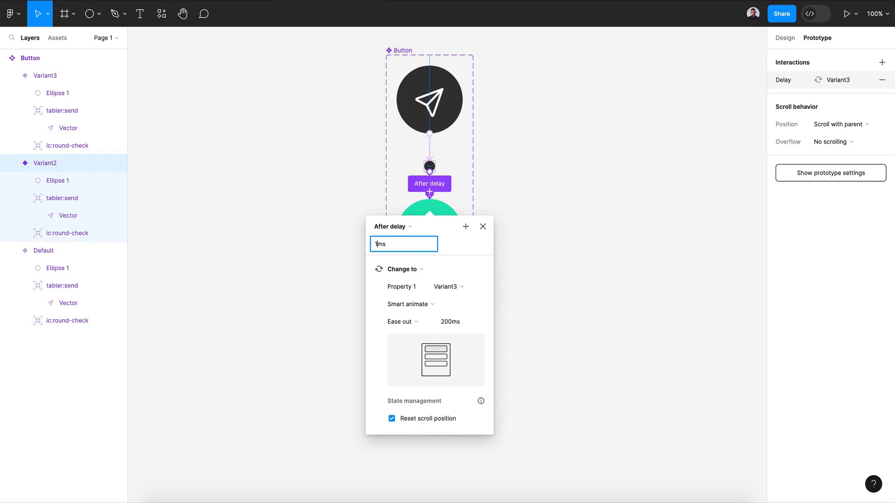
left_click(399, 321)
left_click(425, 408)
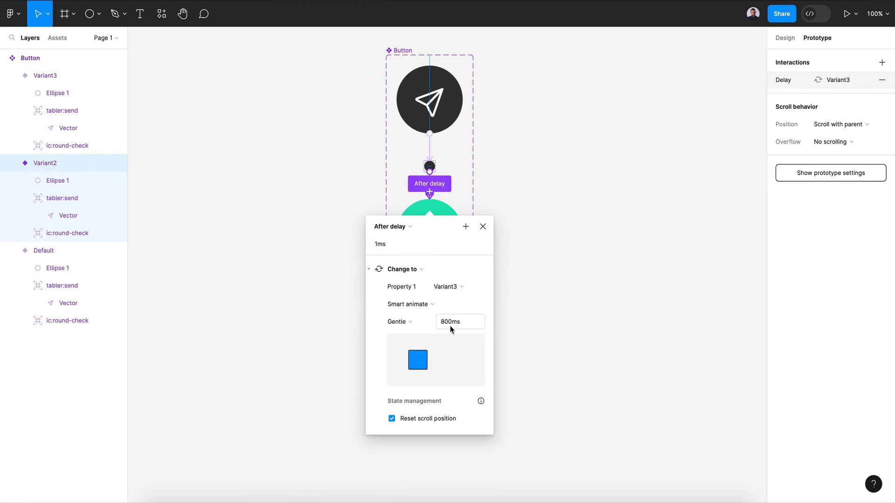
left_click(482, 227)
Link Variant3 on click back to the Default variant
left_click(461, 239)
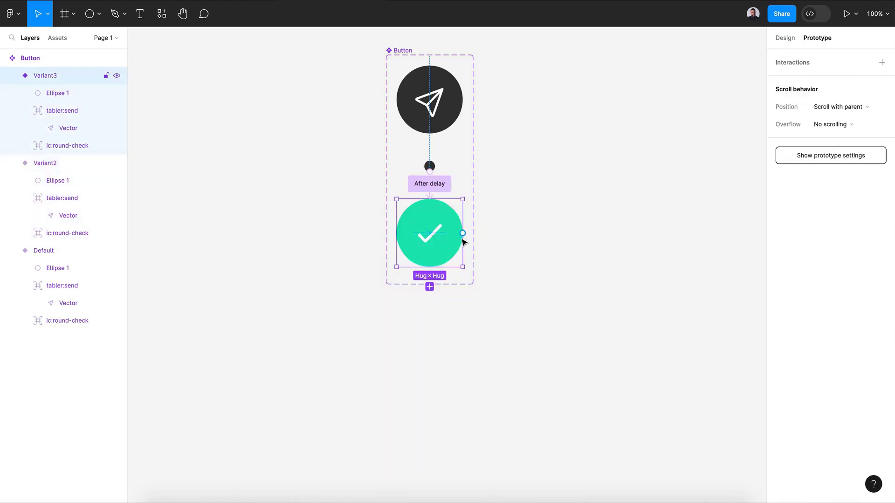
left_click_drag(462, 233, 430, 108)
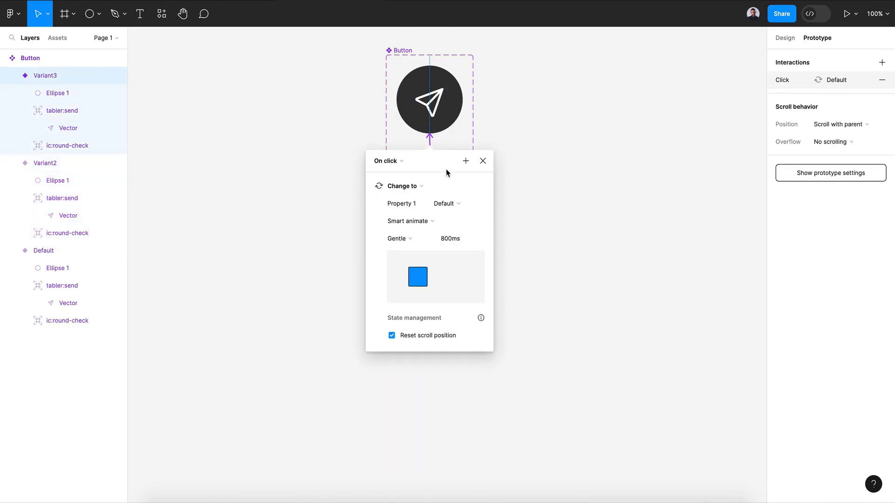
left_click(482, 161)
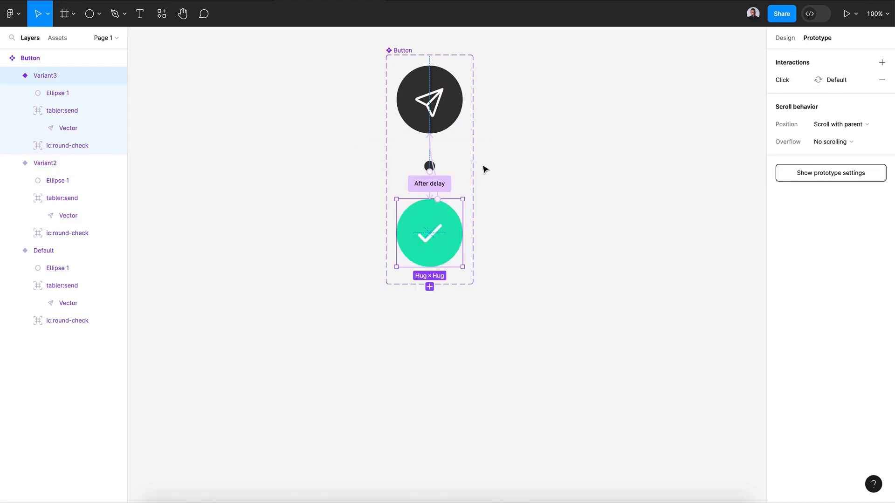
left_click(519, 224)
Draw a new 1095×832 frame beside the component
scroll(520, 224, "down", 5)
left_click(66, 10)
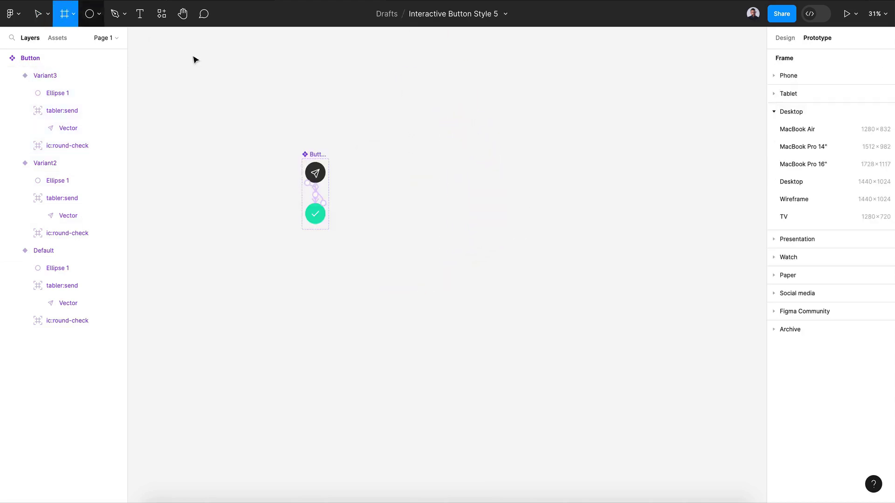
left_click_drag(365, 154, 544, 295)
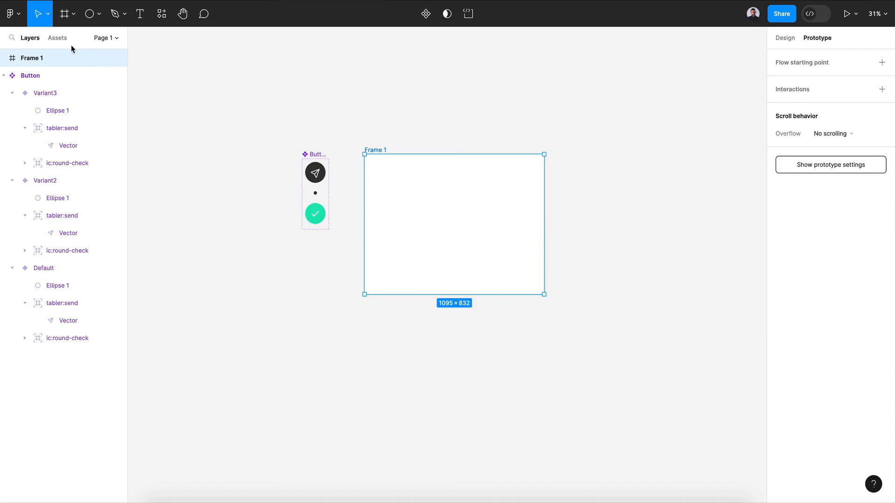
Drag a Button instance from Assets into the frame's centre and start the prototype preview
left_click(57, 37)
mouse_move(34, 144)
left_mouse_down()
mouse_move(471, 238)
mouse_move(459, 230)
left_mouse_up()
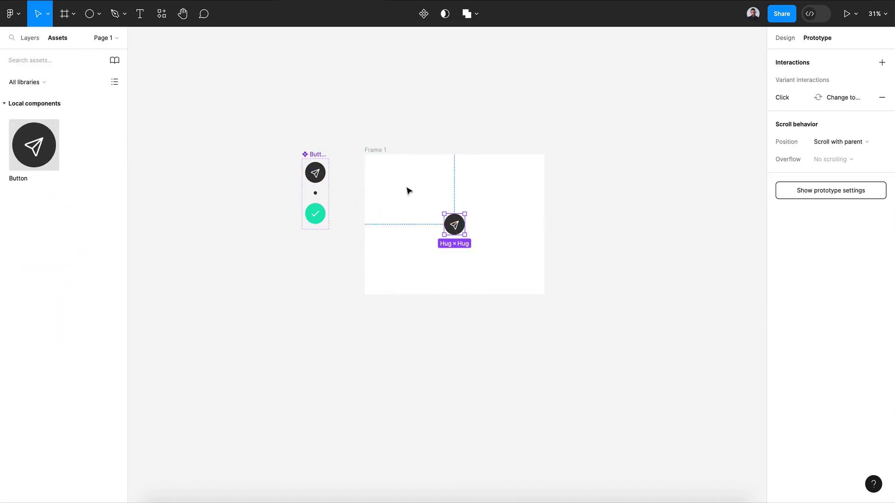
left_click(380, 150)
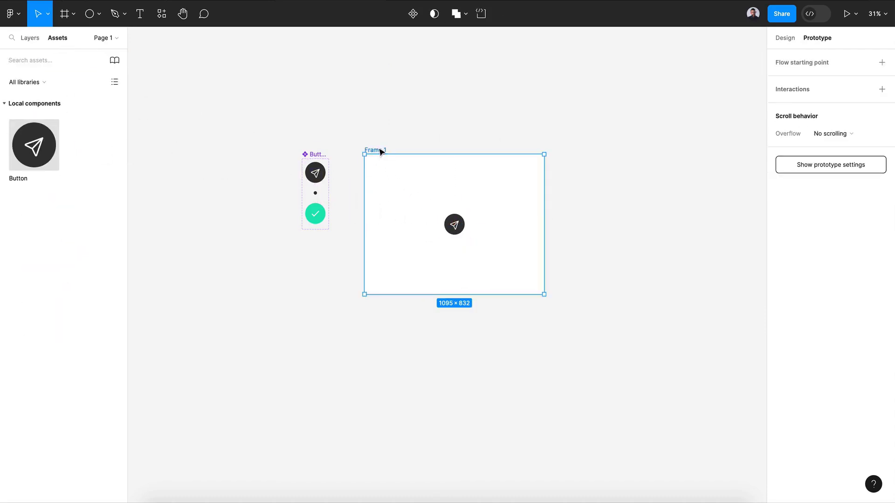
left_click(848, 16)
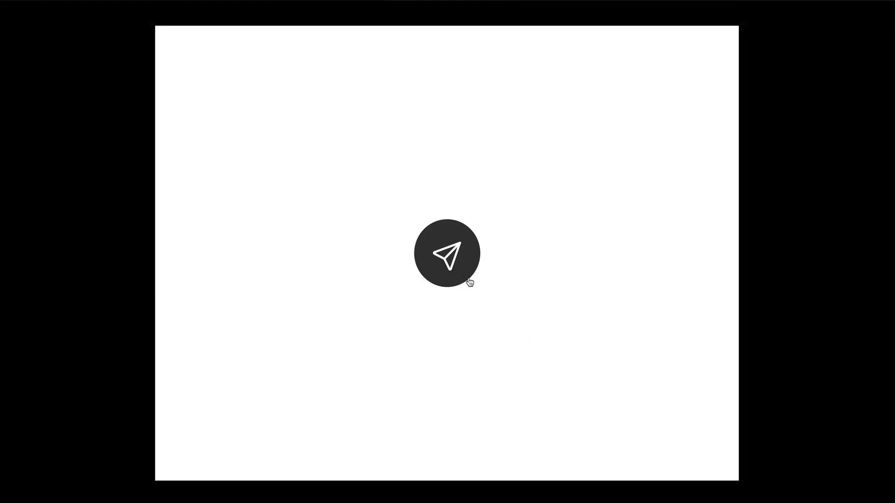
Click the send button three times in the preview to watch the green check, then return to the editor
left_click(466, 277)
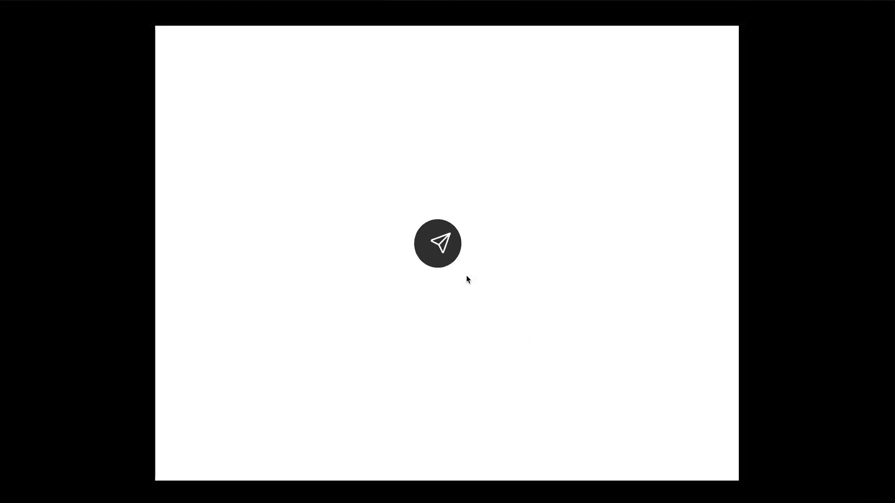
left_click(466, 276)
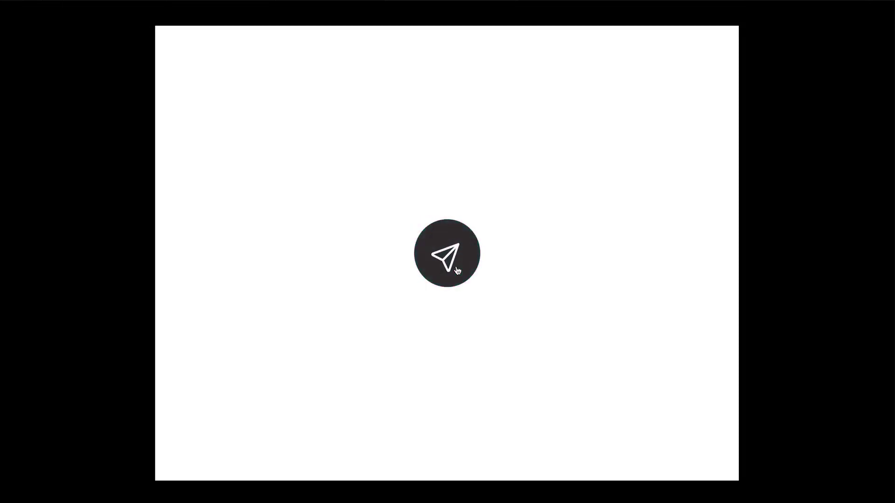
left_click(436, 240)
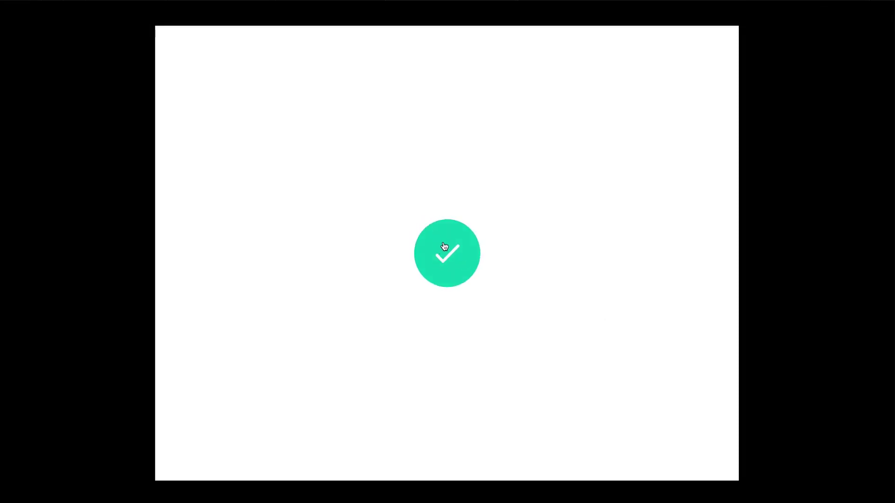
left_click(328, 2)
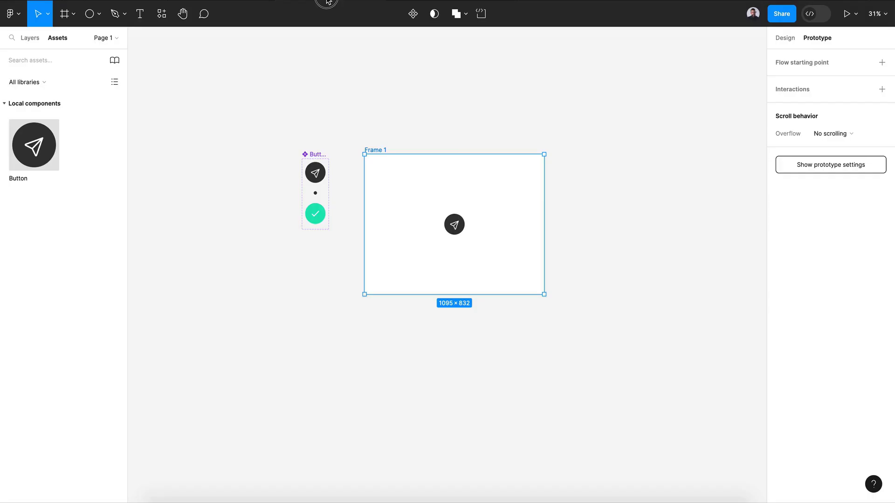
Set the send button's constraints to Center horizontally and vertically within Frame 1
left_click(462, 234)
left_click(788, 39)
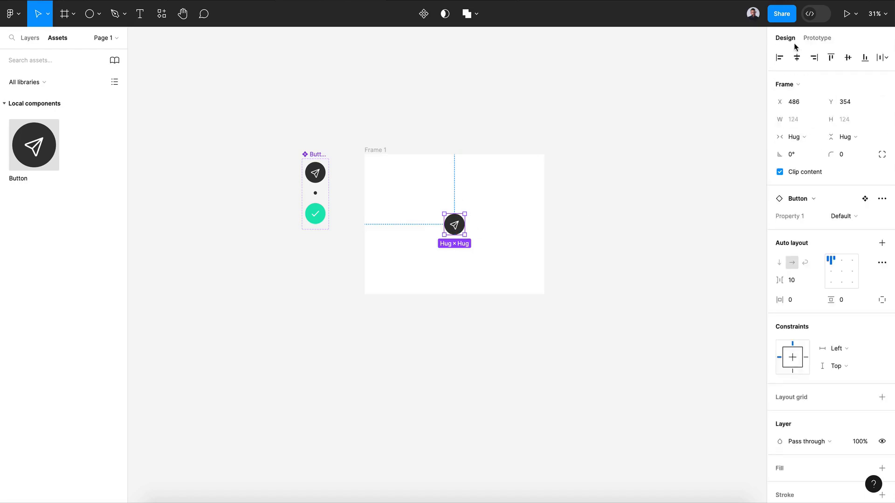
left_click(793, 357)
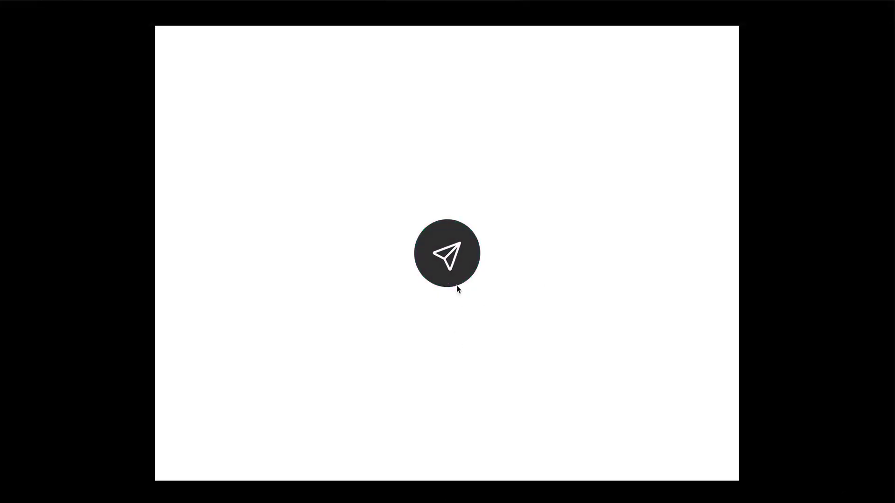
Replay the preview, toggling the send button between the green check and its normal state
left_click(457, 282)
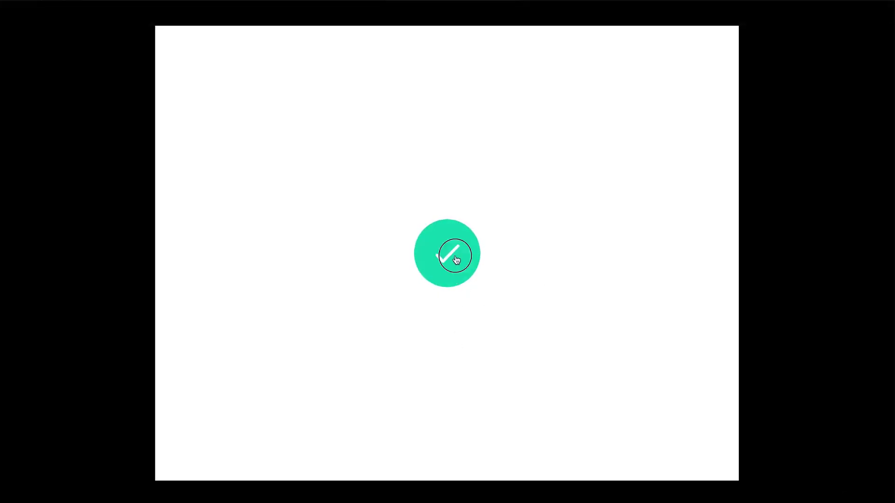
left_click(445, 259)
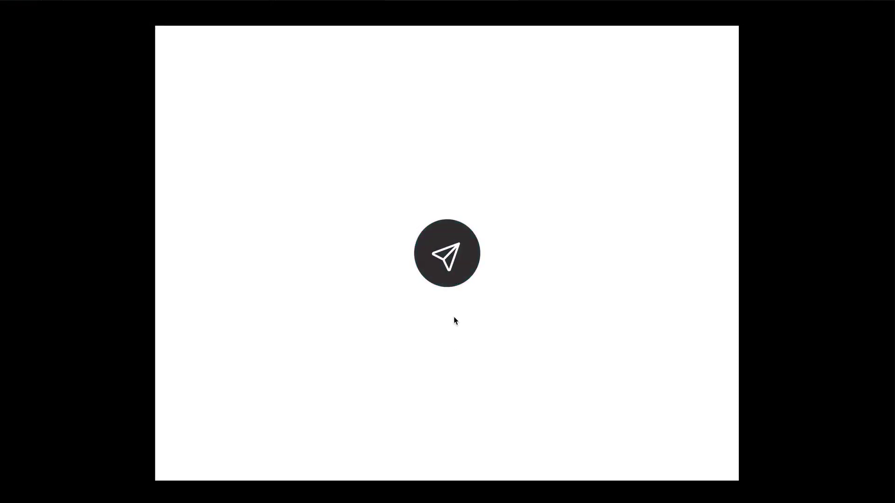
left_click(448, 264)
left_click(452, 268)
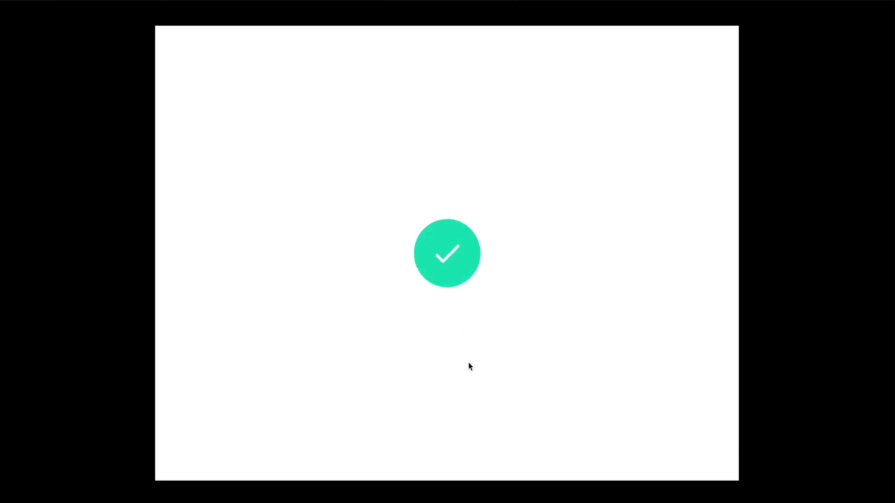